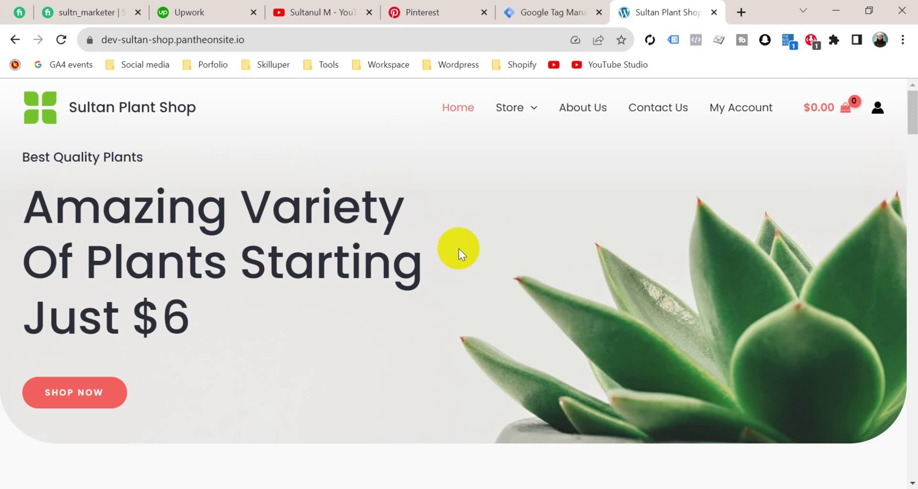
# Step: Check the shop page with the Pinterest tag checker, then close it
pyautogui.click(811, 40)
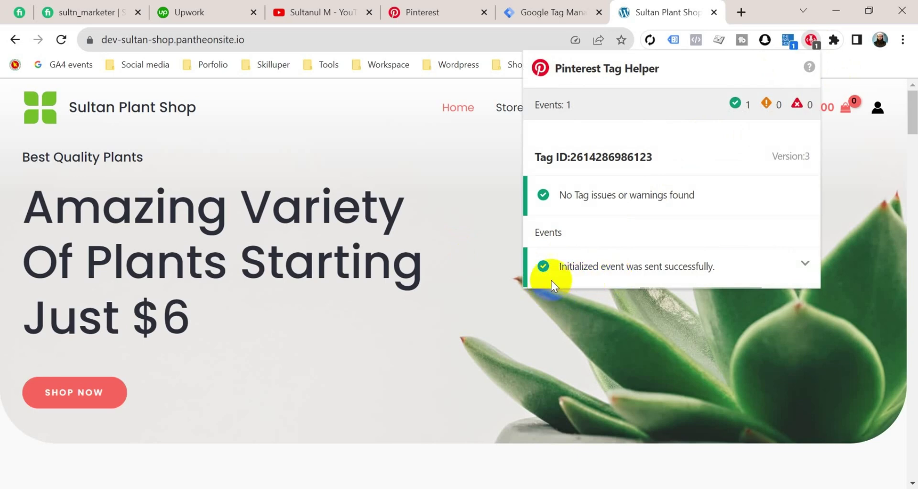
pyautogui.click(444, 235)
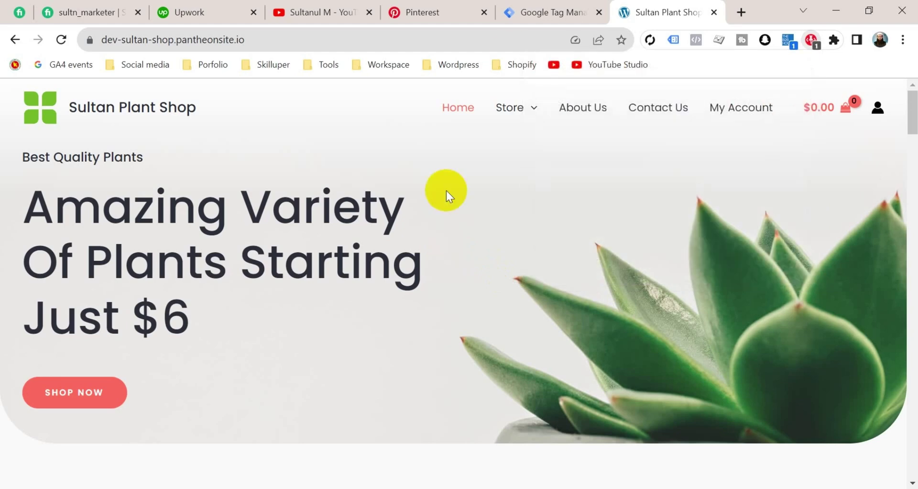
pyautogui.click(541, 11)
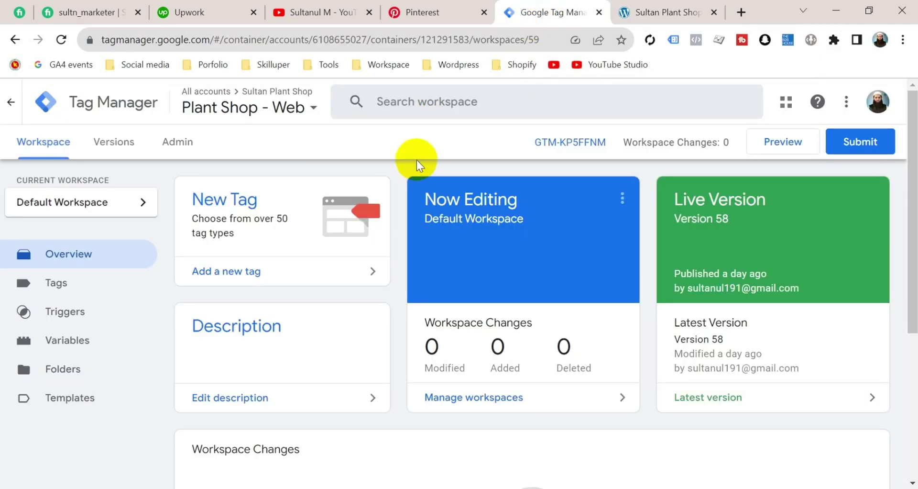
# Step: Switch Pinterest Ads Manager to the Plant Shop ad account
pyautogui.click(427, 12)
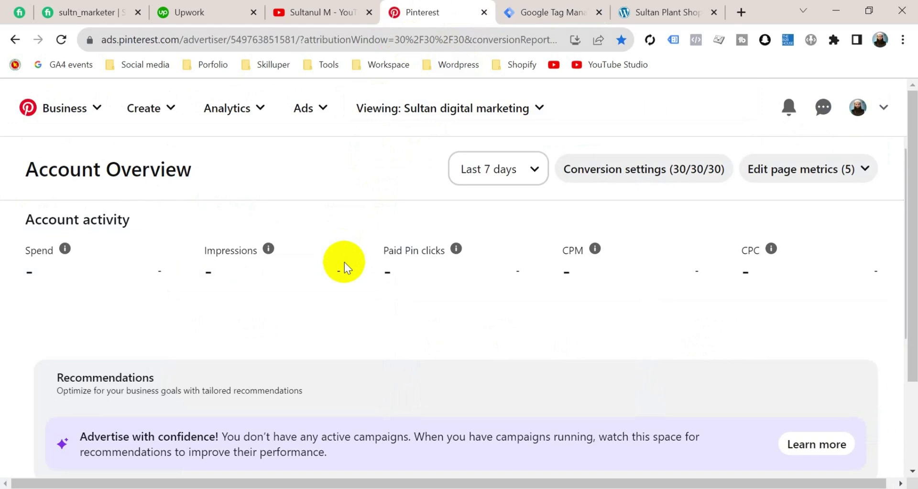
pyautogui.click(506, 118)
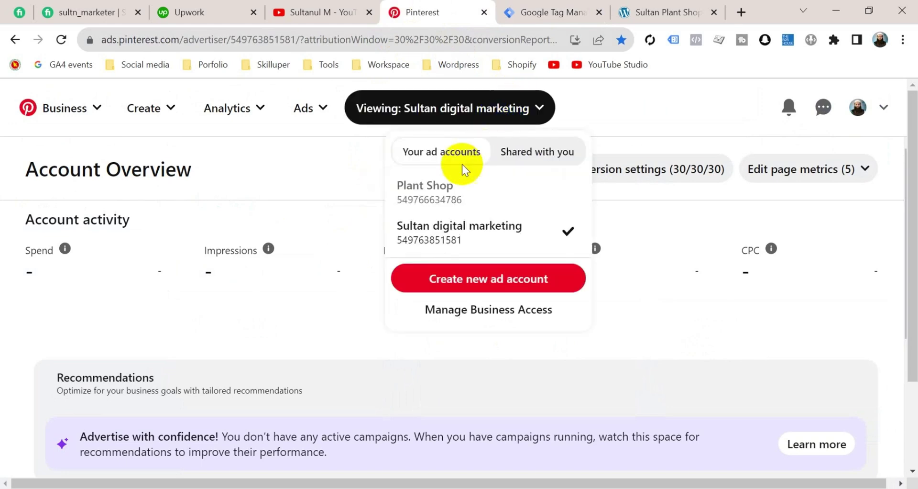
pyautogui.click(446, 190)
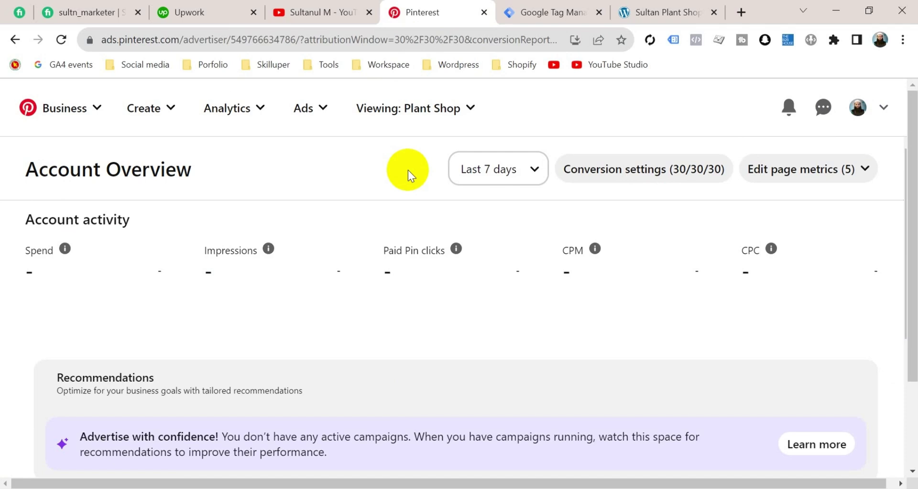
# Step: Open Ads > Conversions to view the Init events history chart
pyautogui.click(321, 109)
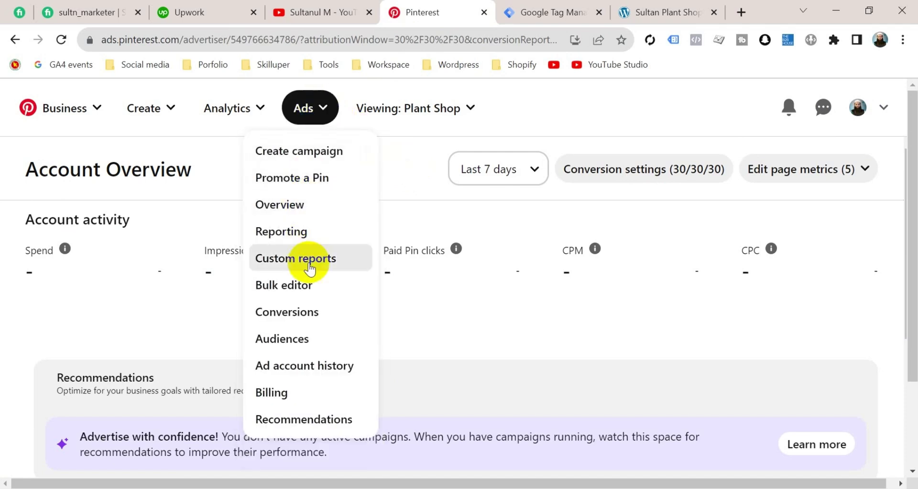
pyautogui.click(302, 313)
pyautogui.scroll(-5, 490, 240)
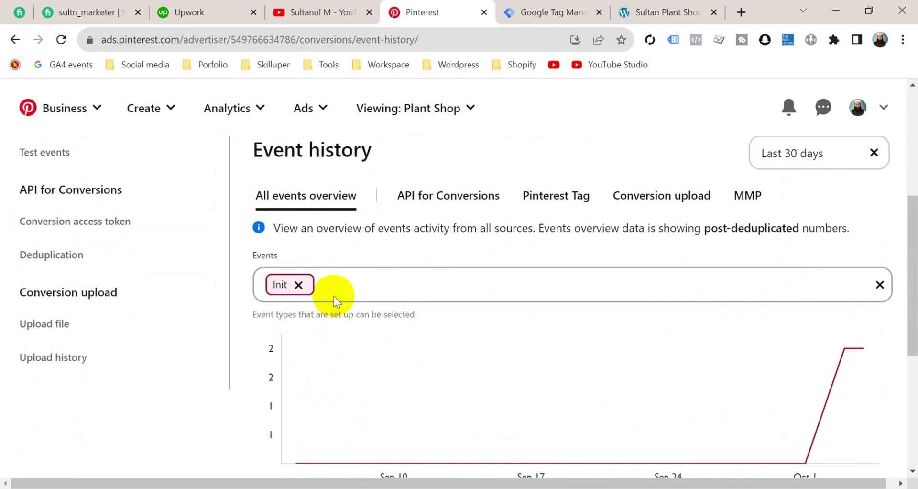
pyautogui.scroll(-1, 399, 338)
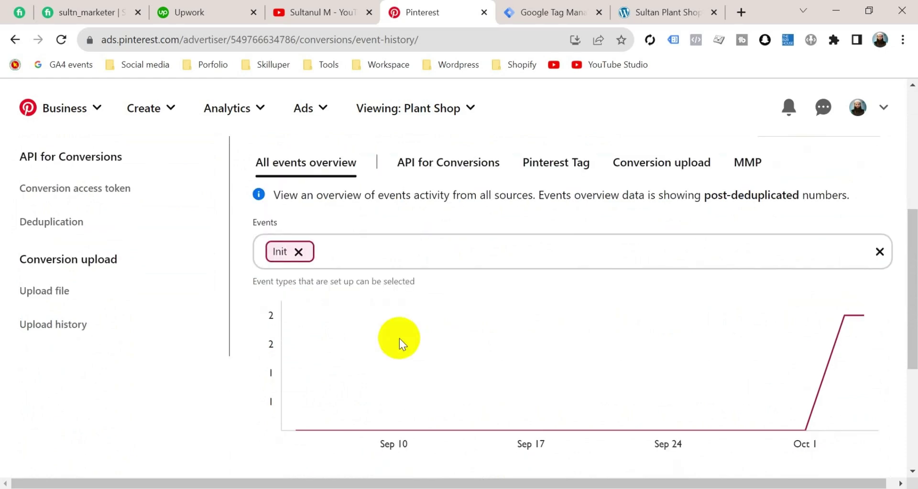
pyautogui.scroll(1, 400, 337)
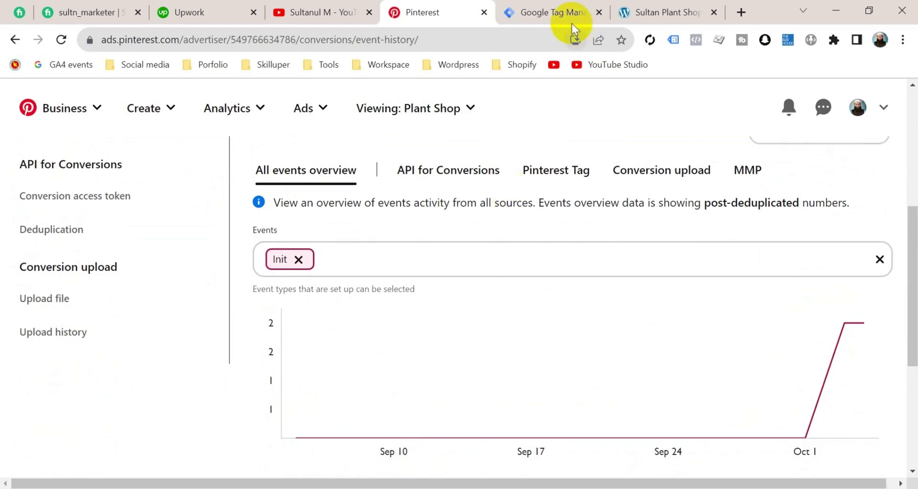
# Step: Create a new tag from Tags and set its type to Pinterest Tag, found by searching 'pin'
pyautogui.click(551, 12)
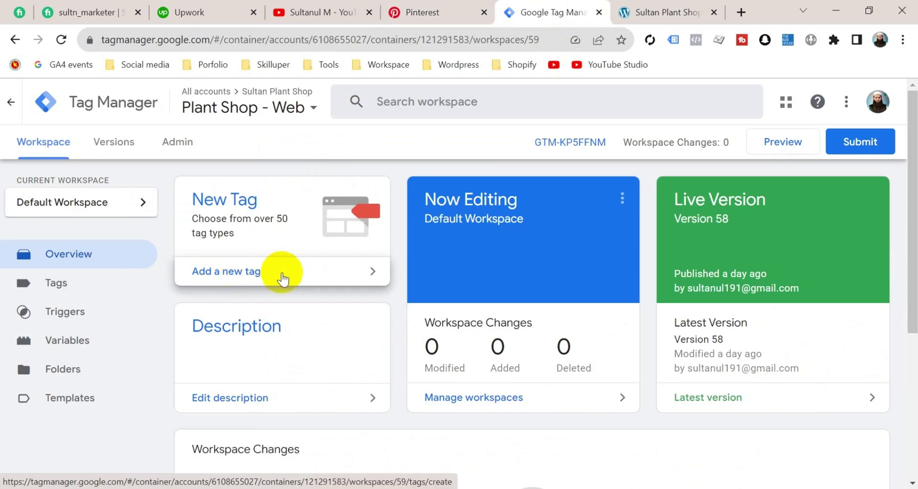
pyautogui.click(69, 285)
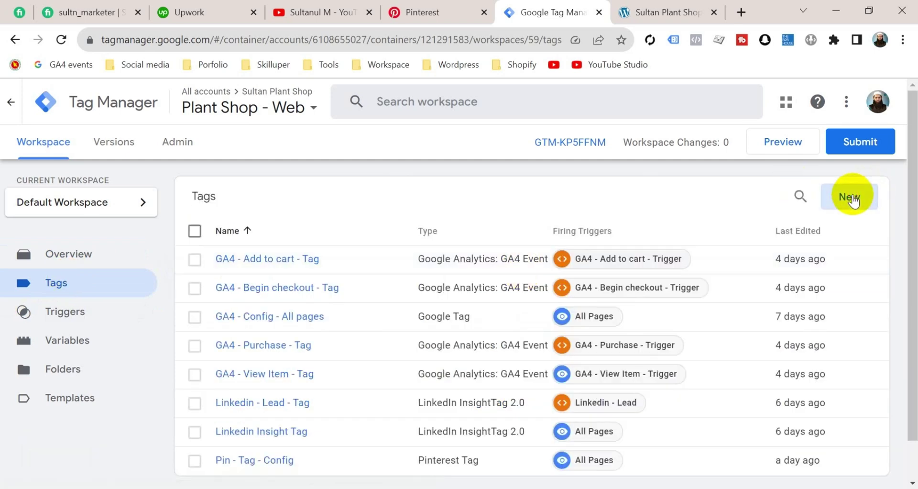
pyautogui.click(852, 196)
pyautogui.click(481, 240)
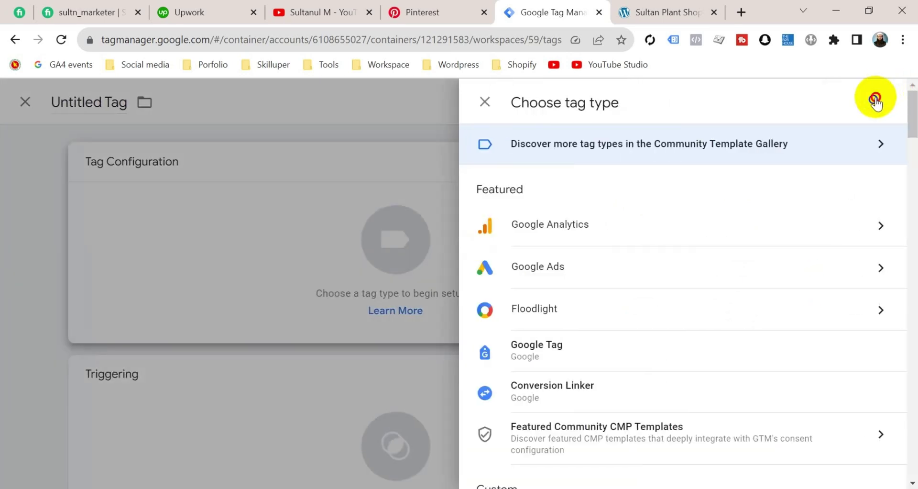
pyautogui.click(874, 101)
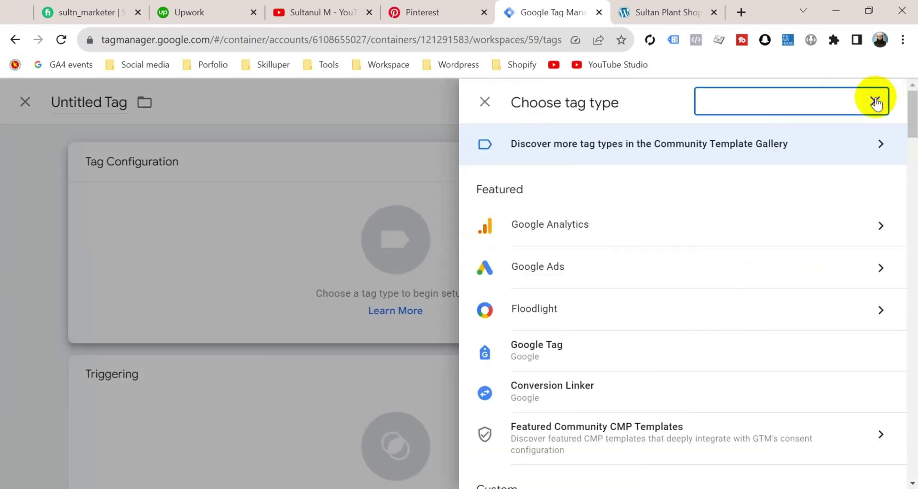
pyautogui.write('pin')
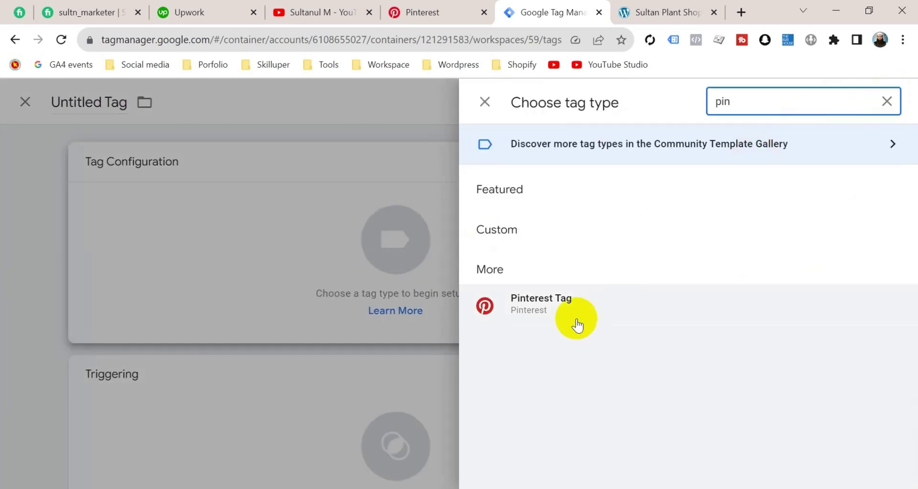
pyautogui.click(574, 314)
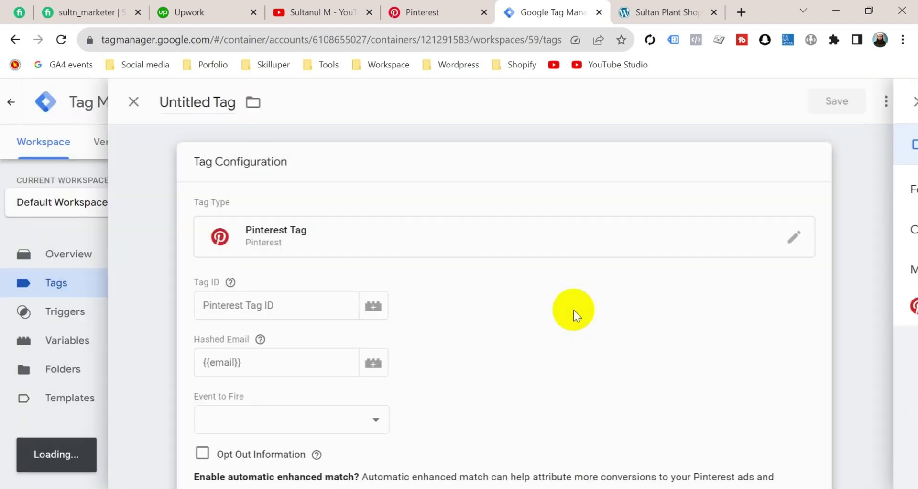
# Step: Fill the Pinterest tag's Tag ID with the {{Pin - Tag ID}} variable
pyautogui.click(279, 289)
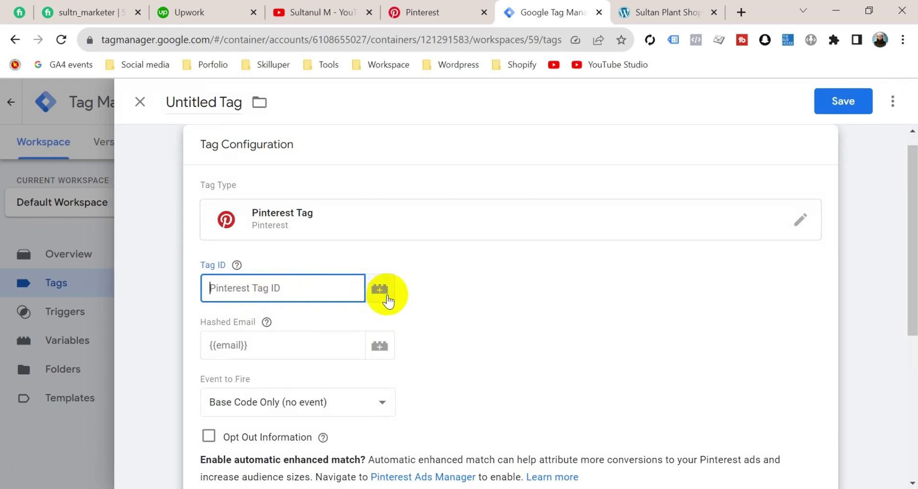
pyautogui.click(382, 293)
pyautogui.scroll(-4, 384, 298)
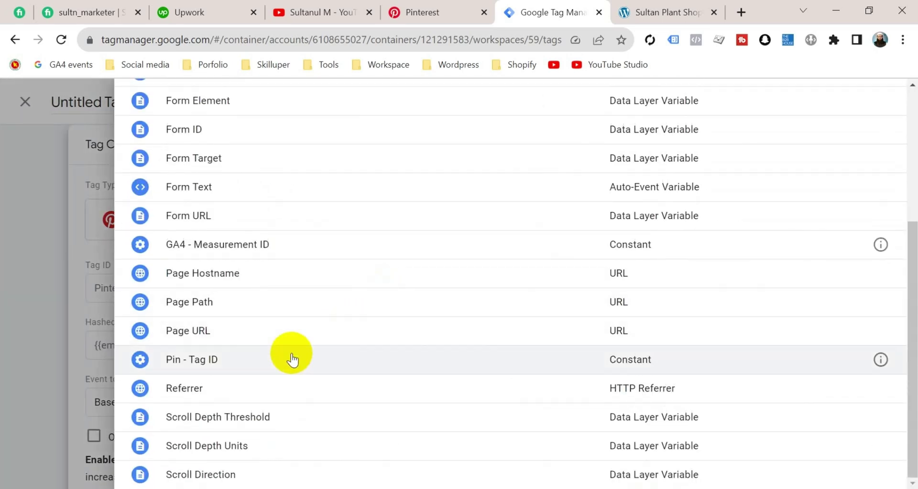
pyautogui.click(277, 367)
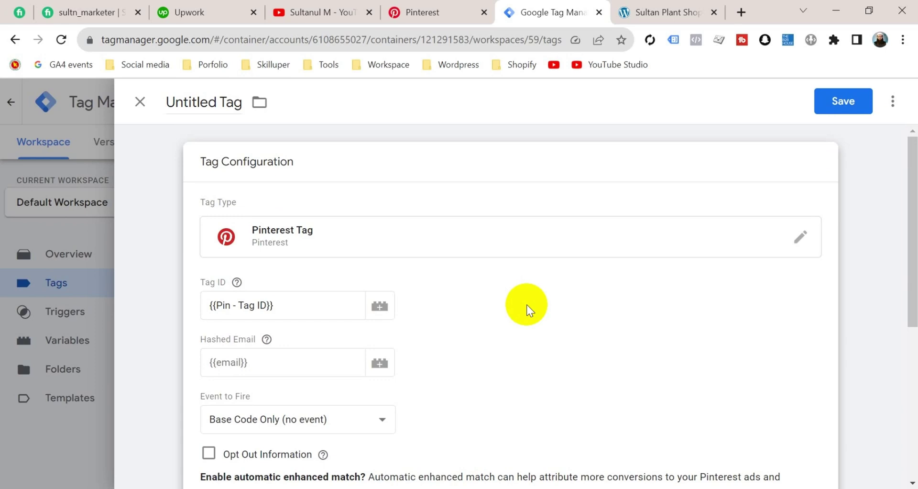
# Step: Set the tag's Event to Fire to Page Visit
pyautogui.click(354, 416)
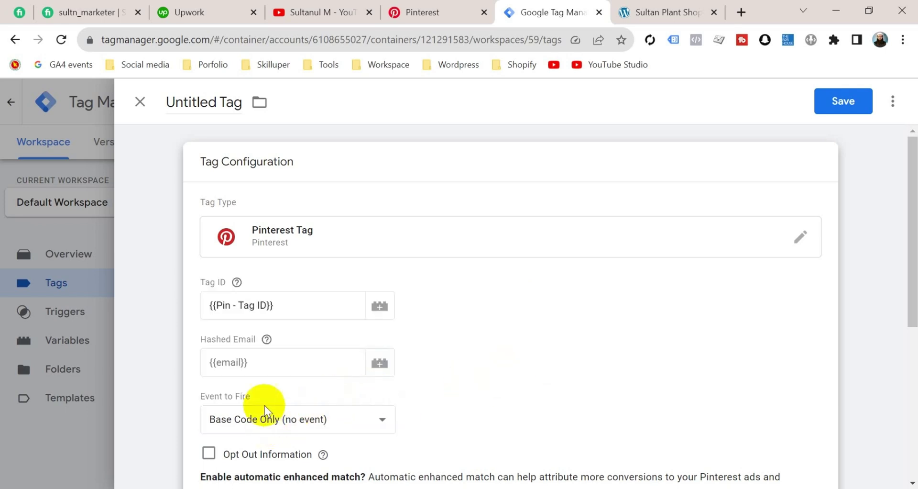
pyautogui.click(341, 419)
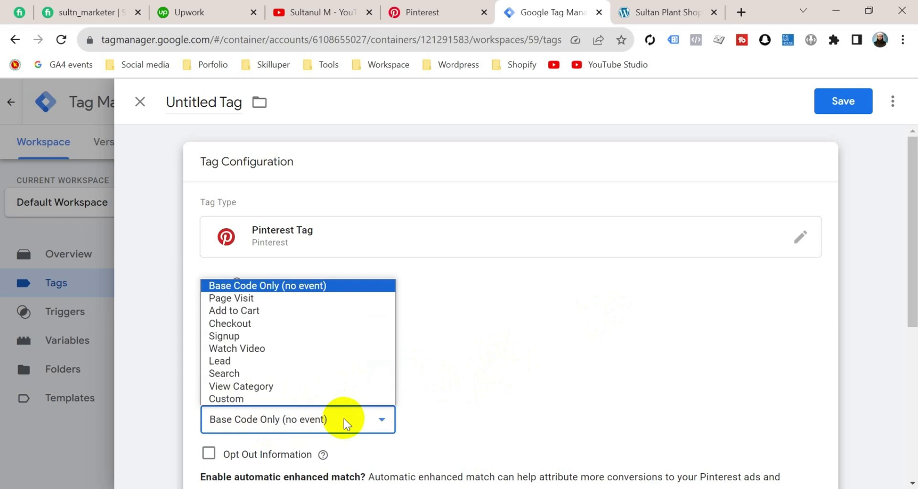
pyautogui.click(281, 298)
pyautogui.scroll(-4, 502, 383)
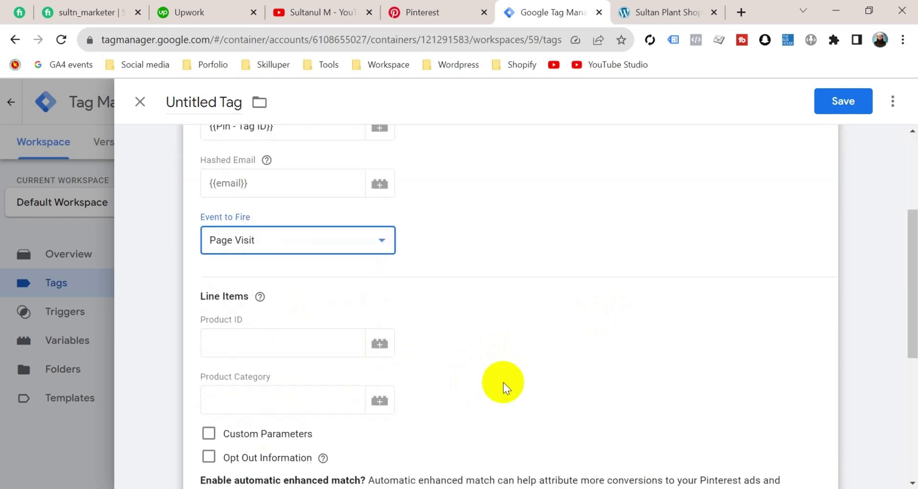
pyautogui.scroll(4, 501, 383)
pyautogui.scroll(-5, 512, 372)
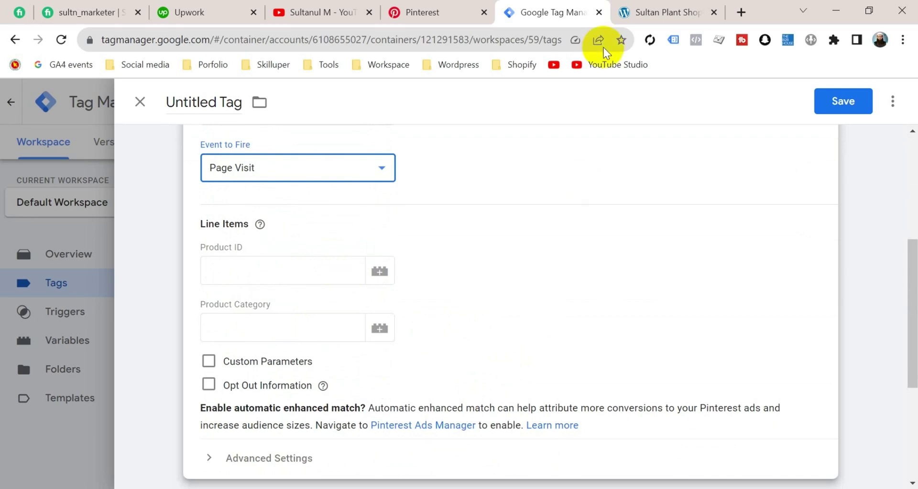
# Step: Duplicate the GTM tab and connect Preview to dev-sultan-shop.pantheonsite.io
pyautogui.rightClick(561, 16)
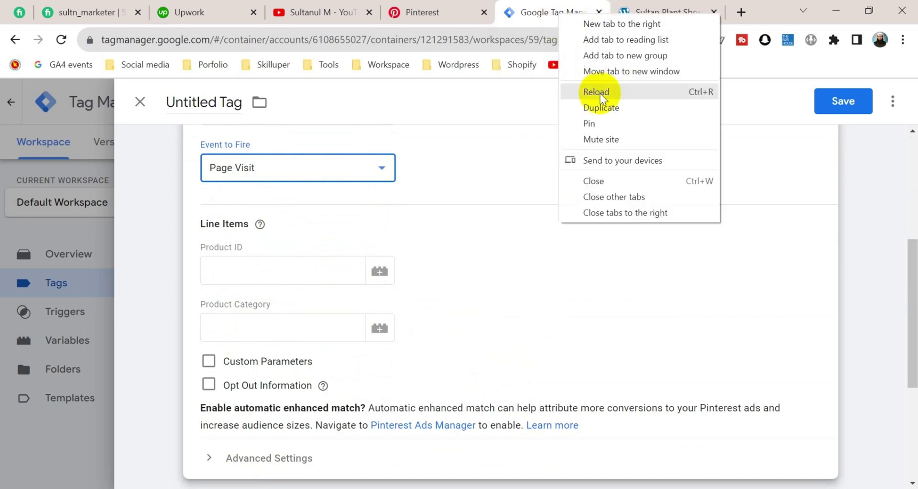
pyautogui.click(600, 107)
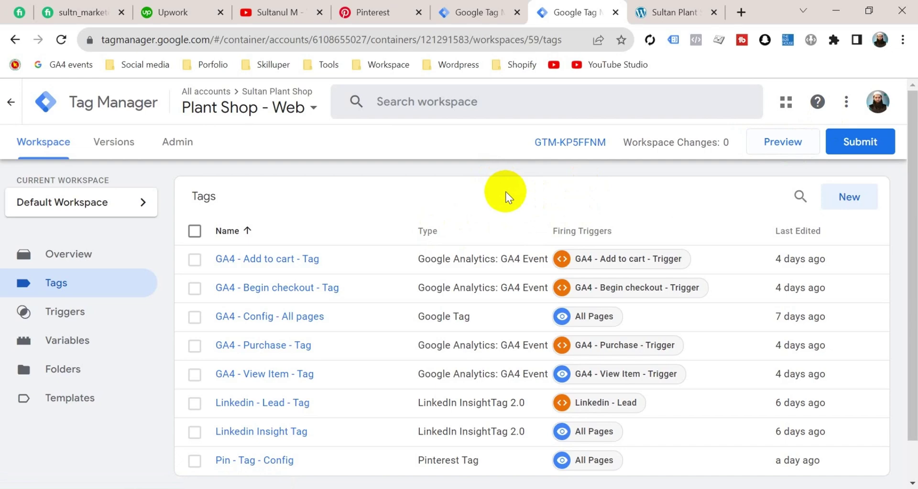
pyautogui.click(769, 146)
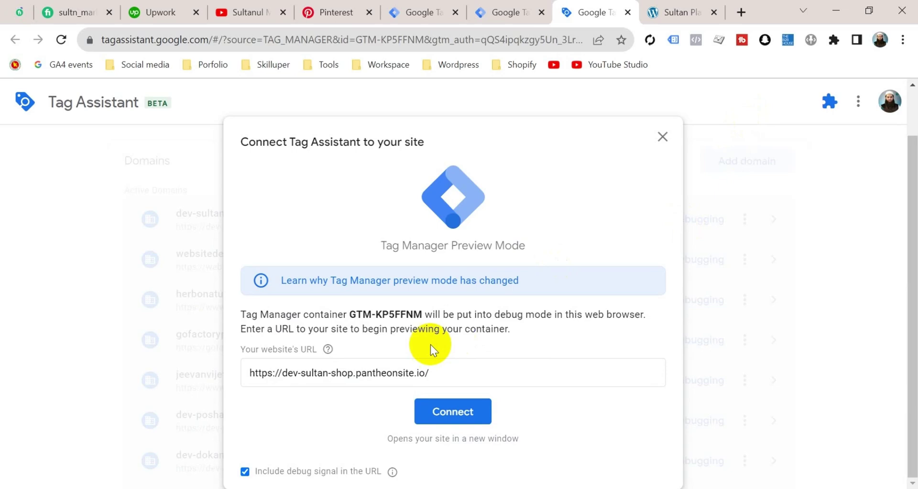
pyautogui.click(473, 411)
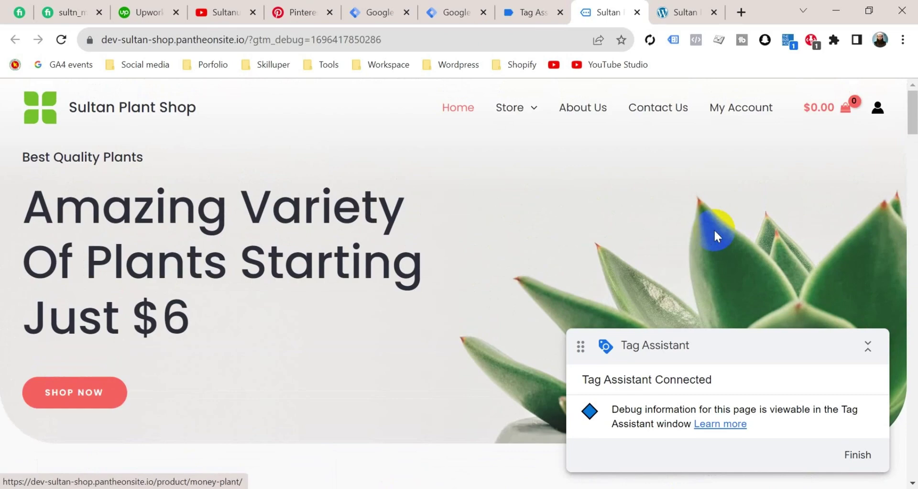
# Step: Open the Money Plant product from Featured Plants and return to Tag Assistant
pyautogui.scroll(-10, 714, 230)
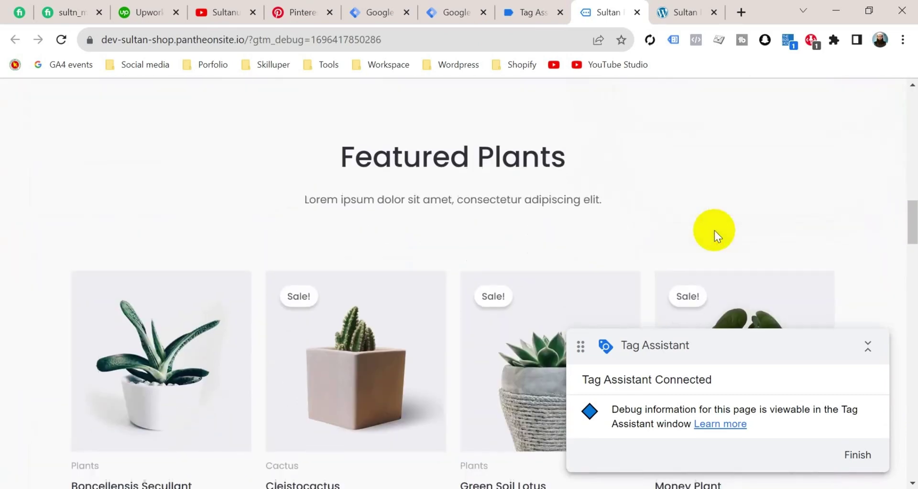
pyautogui.scroll(-3, 714, 231)
pyautogui.click(741, 213)
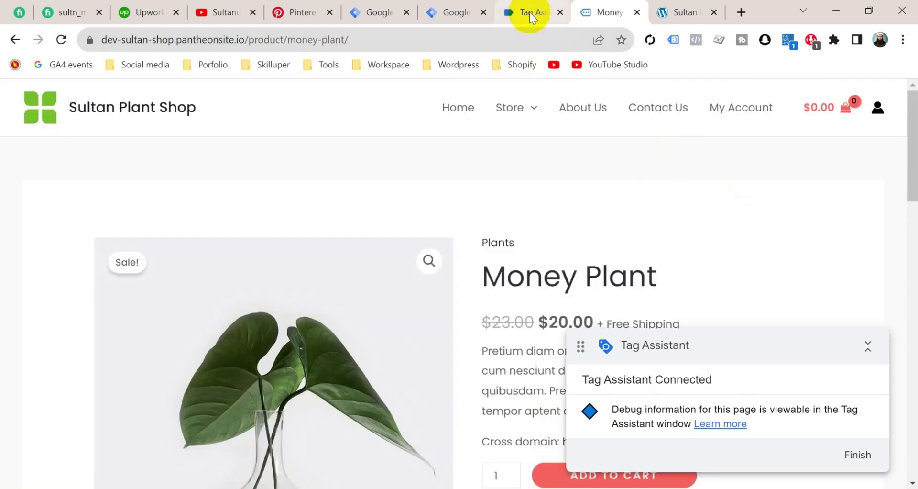
pyautogui.click(529, 12)
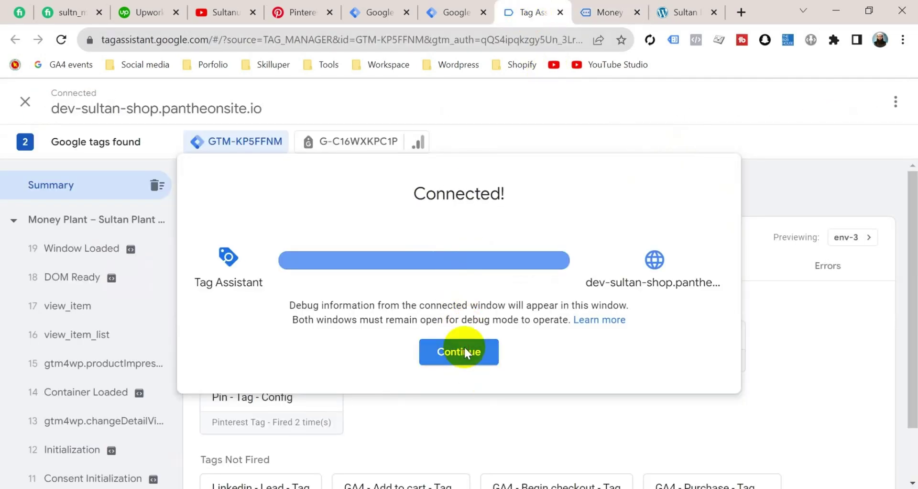
pyautogui.click(465, 352)
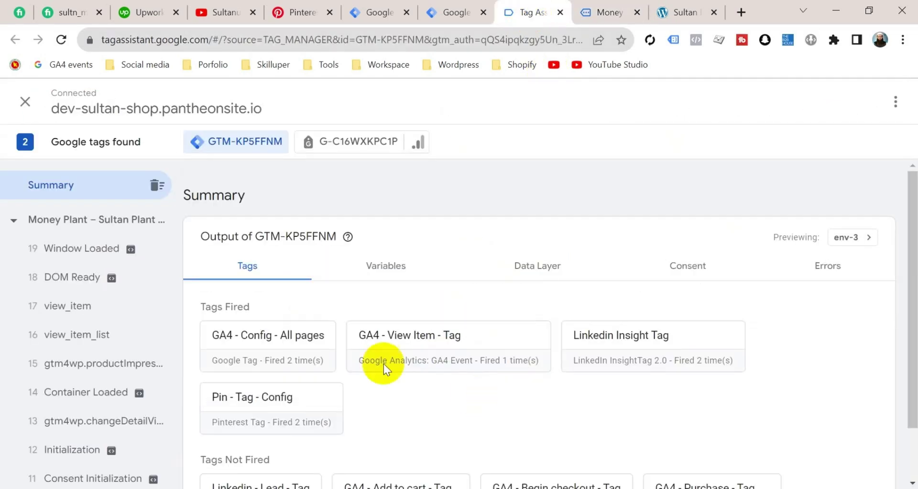
# Step: View the view_item event's Data Layer values, then open GTM's Variables page
pyautogui.click(94, 316)
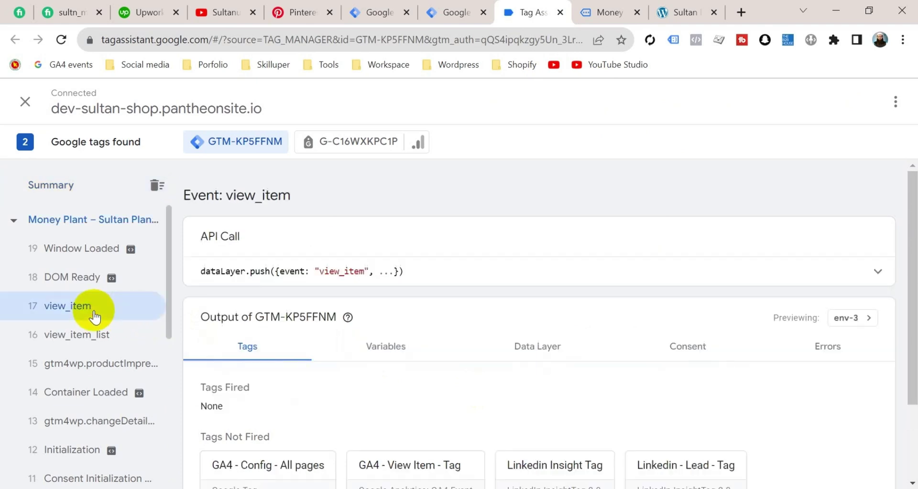
pyautogui.click(545, 353)
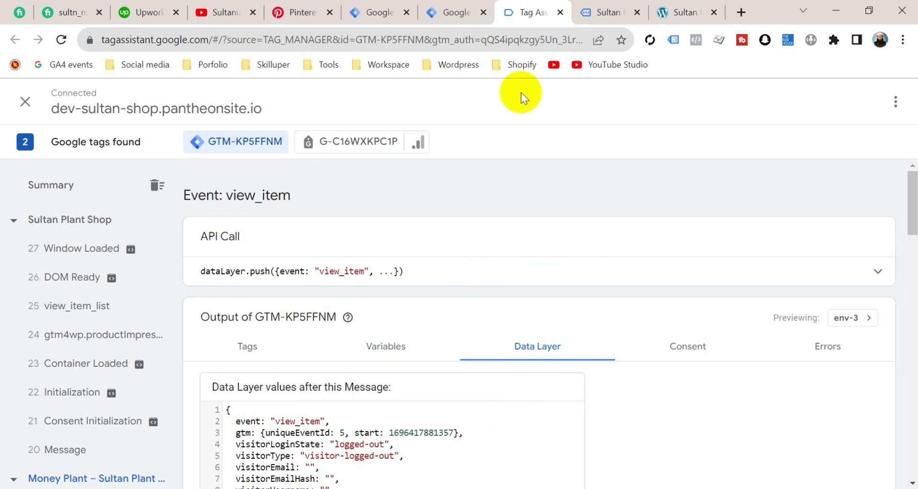
pyautogui.click(455, 13)
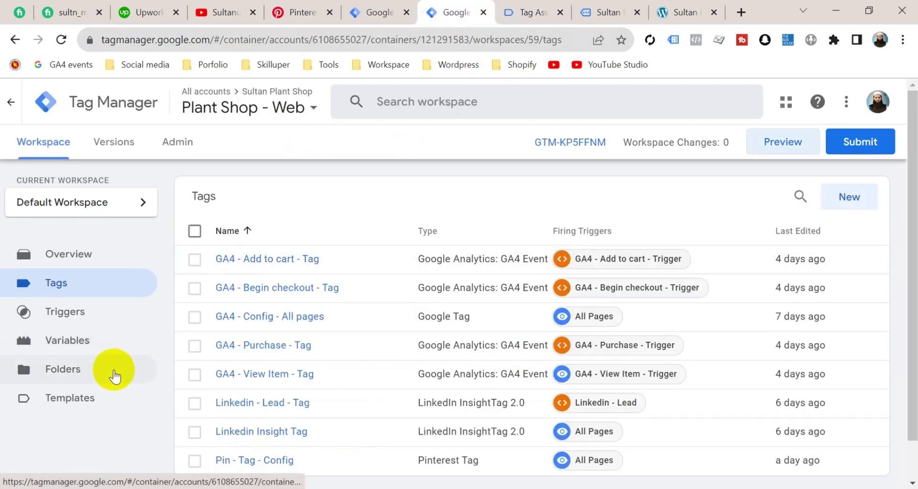
pyautogui.click(80, 339)
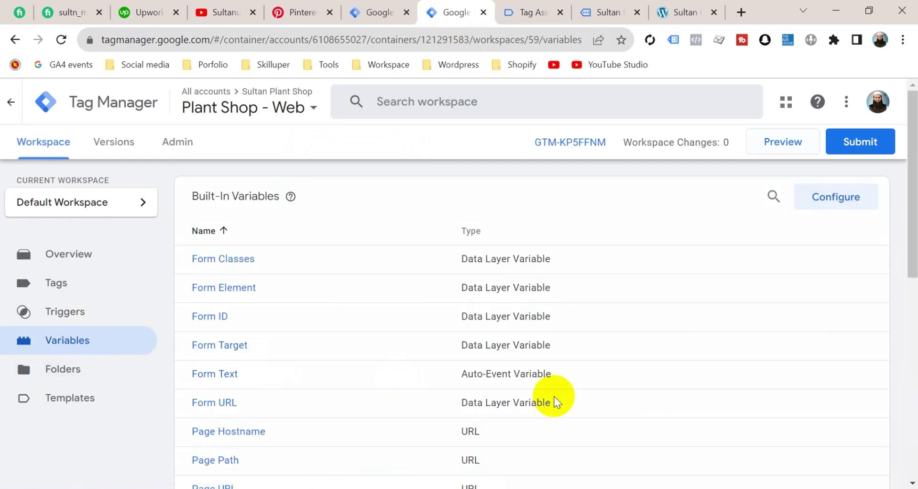
# Step: Start a new user-defined variable of type Data Layer Variable
pyautogui.scroll(-8, 553, 400)
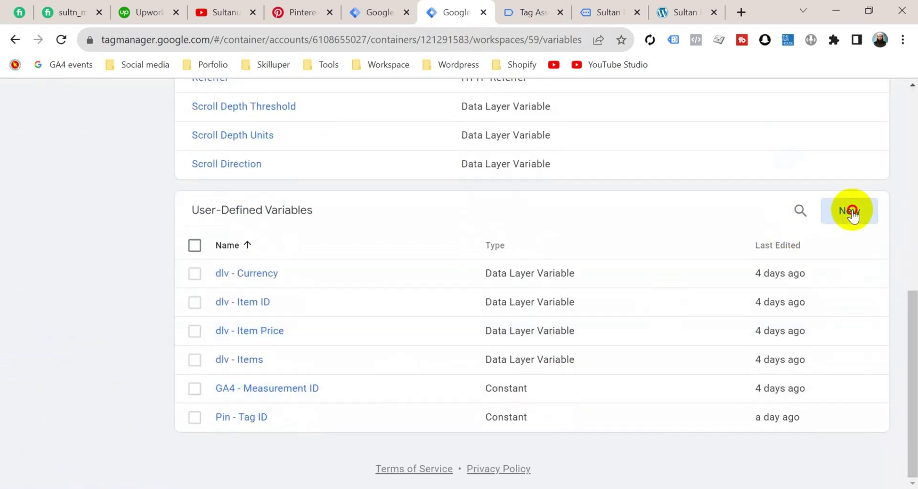
pyautogui.click(847, 210)
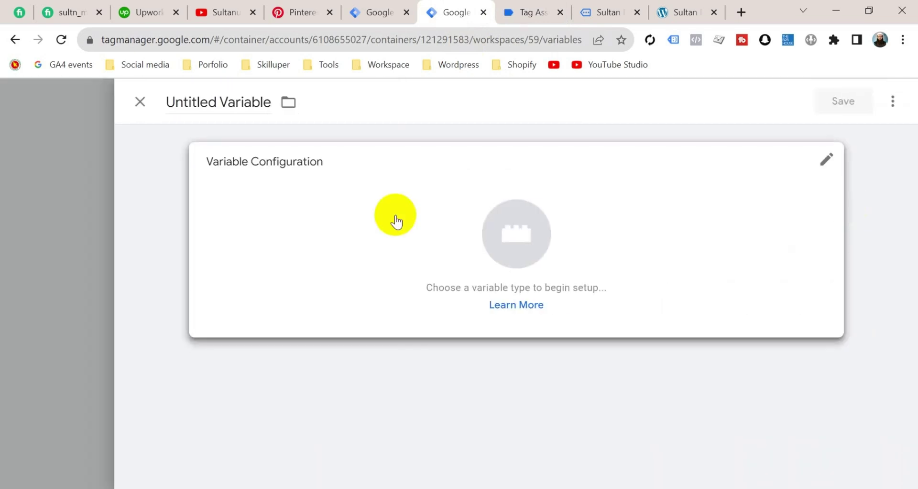
pyautogui.click(396, 221)
pyautogui.scroll(-2, 669, 407)
pyautogui.scroll(2, 686, 407)
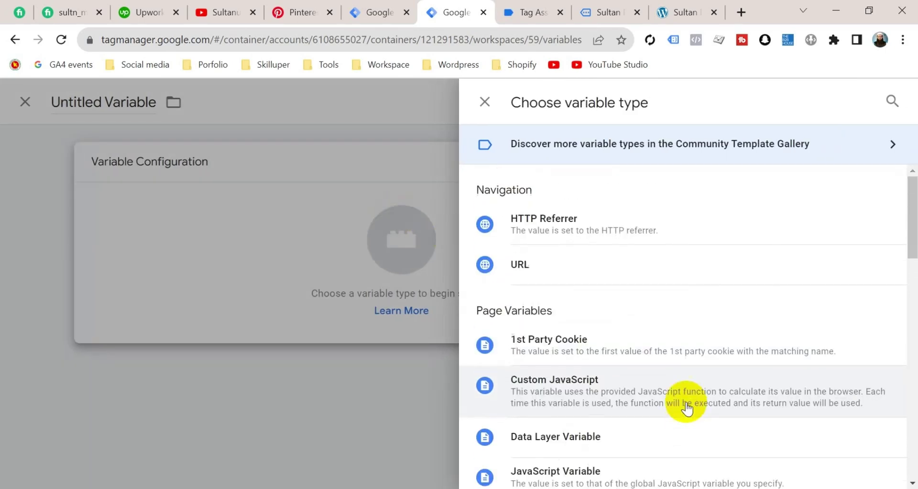
pyautogui.click(594, 437)
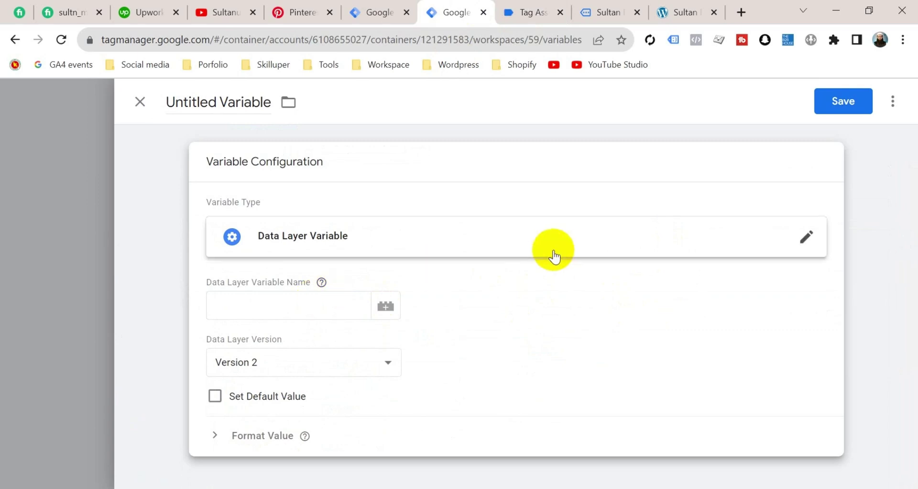
# Step: Set the key to visitorEmailHash, title it 'dlv - Visitor Email Hashed', and save
pyautogui.click(531, 12)
pyautogui.doubleClick(271, 378)
pyautogui.hotkey('ctrl', 'c')
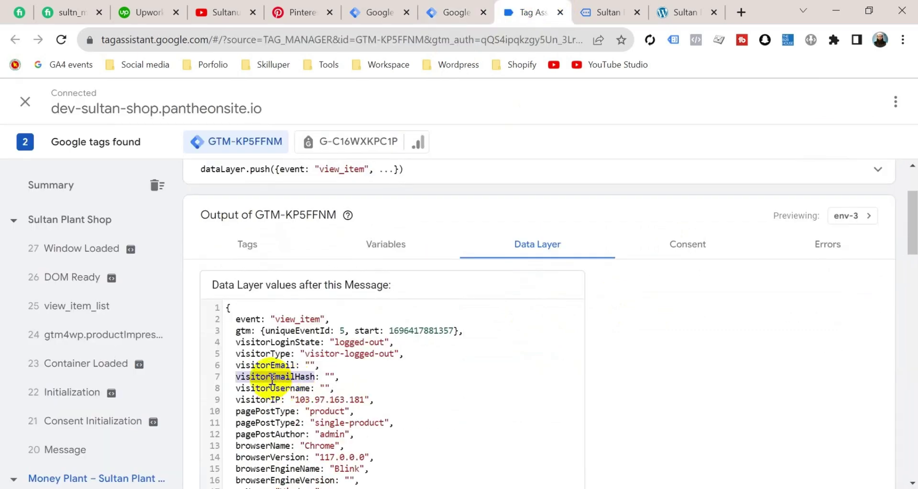
pyautogui.click(443, 12)
pyautogui.click(283, 305)
pyautogui.hotkey('ctrl', 'v')
pyautogui.click(223, 102)
pyautogui.write('dlv - Visitor Email')
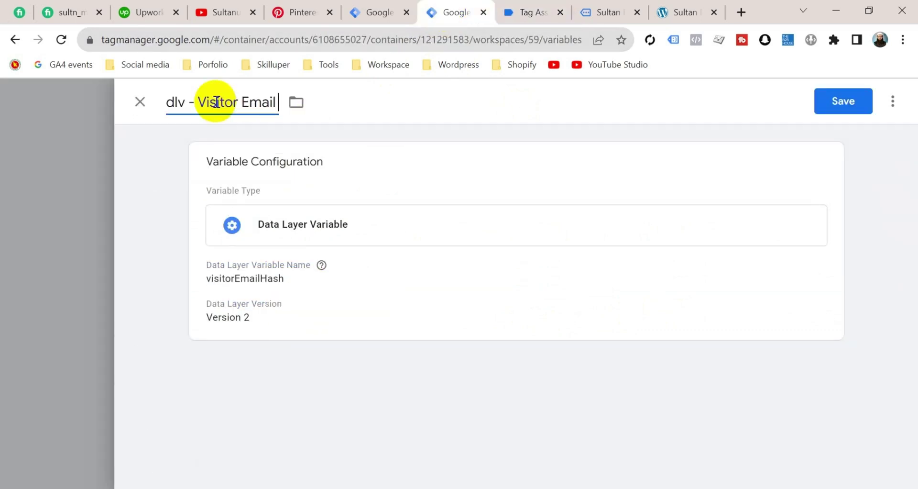
pyautogui.write('Hashed')
pyautogui.click(834, 102)
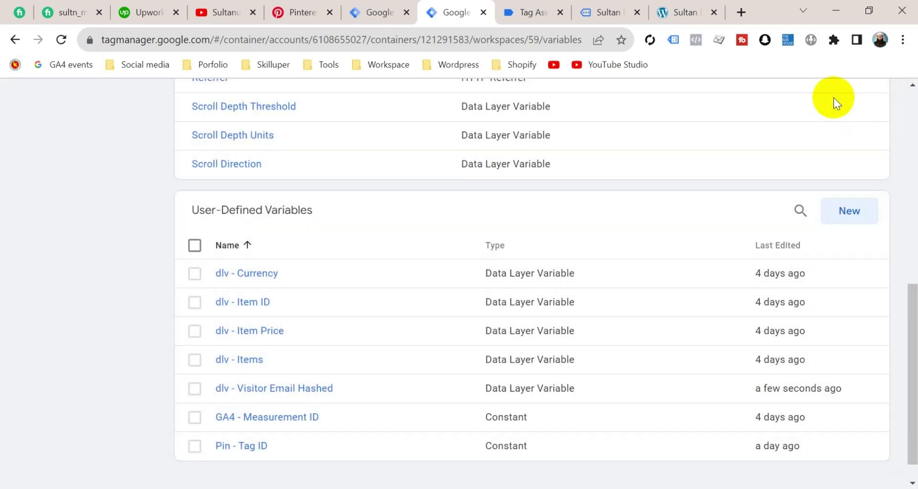
# Step: Start another Data Layer Variable and copy the ecommerce, items and item_id keys from Tag Assistant
pyautogui.click(852, 209)
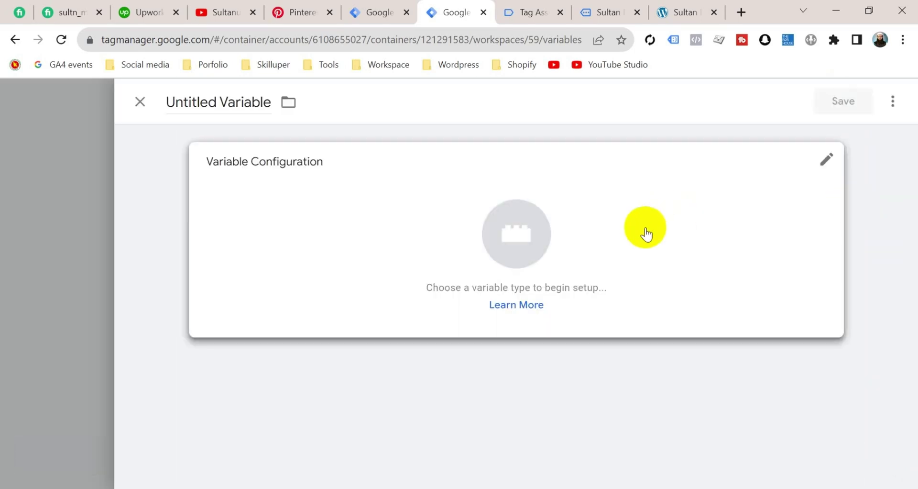
pyautogui.click(645, 234)
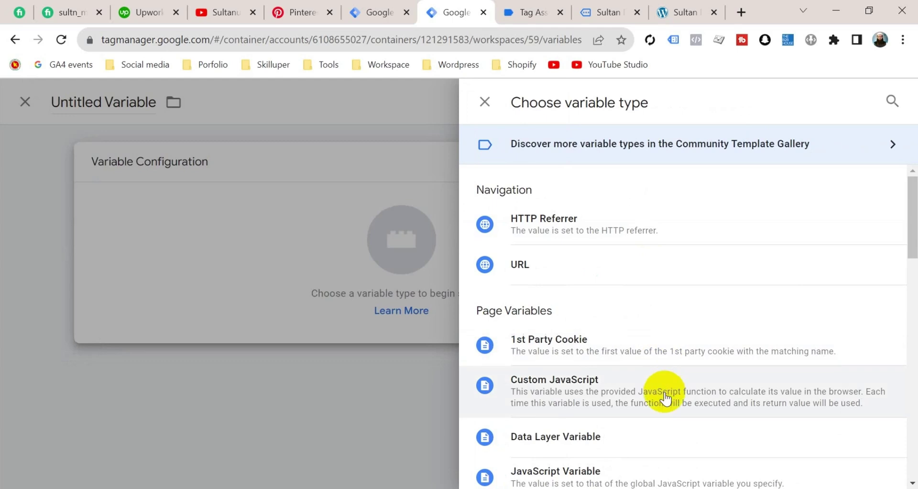
pyautogui.click(652, 427)
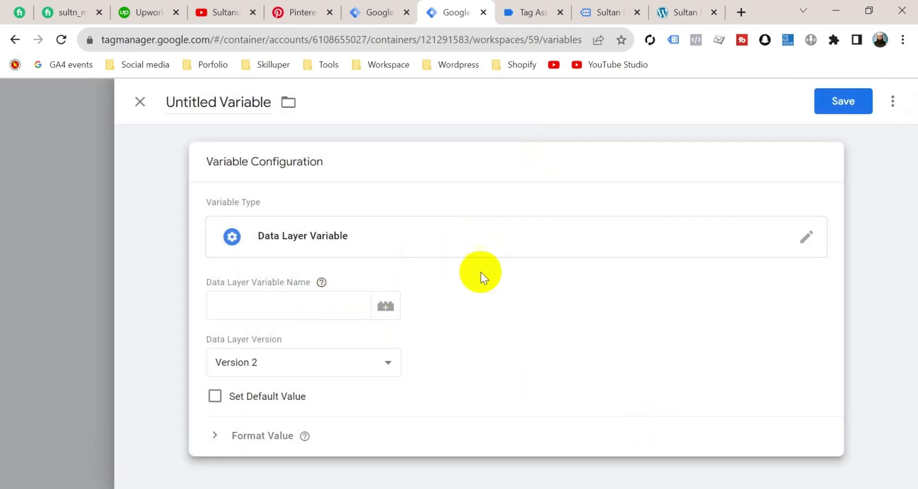
pyautogui.click(529, 11)
pyautogui.doubleClick(259, 214)
pyautogui.scroll(-8, 259, 214)
pyautogui.doubleClick(258, 234)
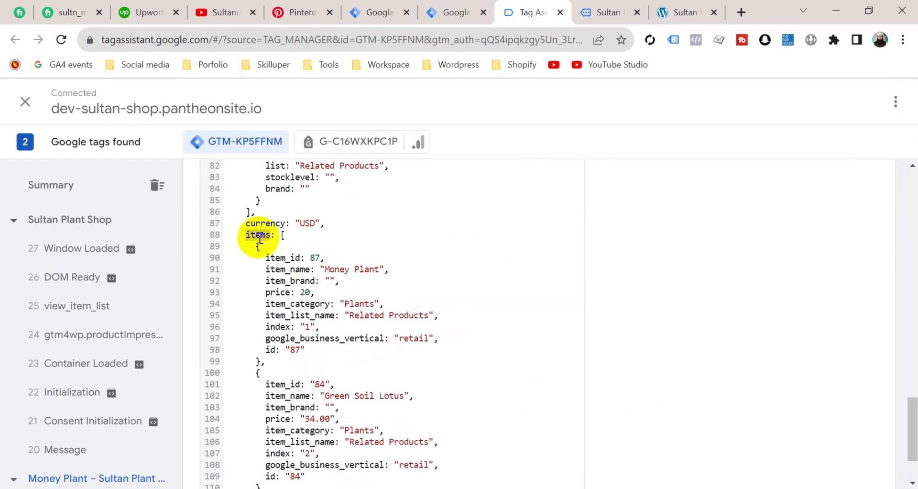
pyautogui.doubleClick(281, 258)
pyautogui.press('super+c')
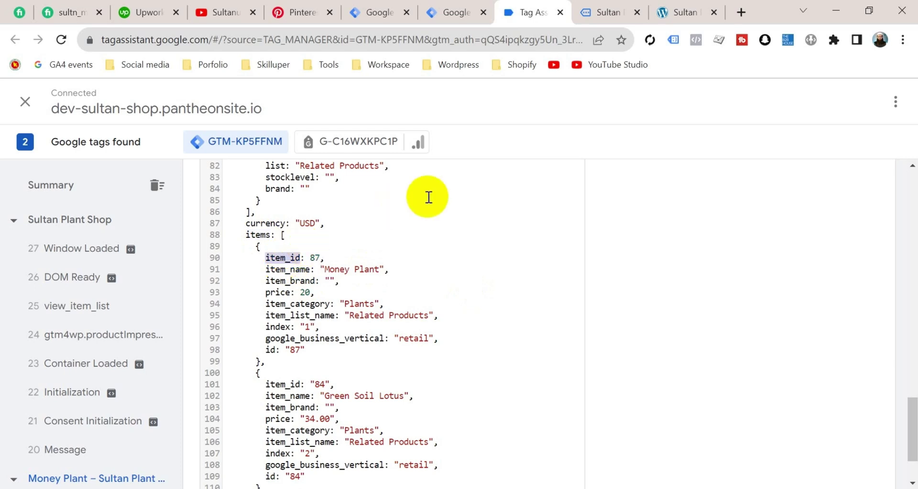
# Step: Enter ecommerce.items.0.item_id as the key and save the variable as dlv - Product ID
pyautogui.click(452, 10)
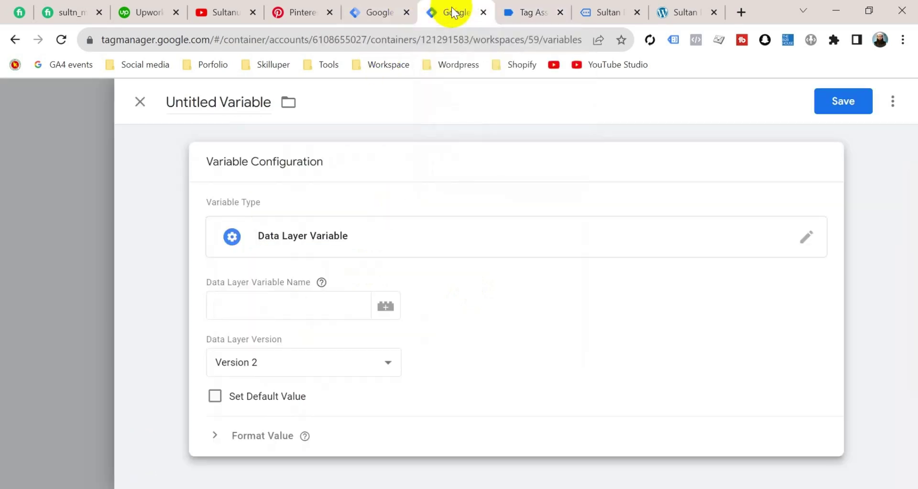
pyautogui.click(309, 305)
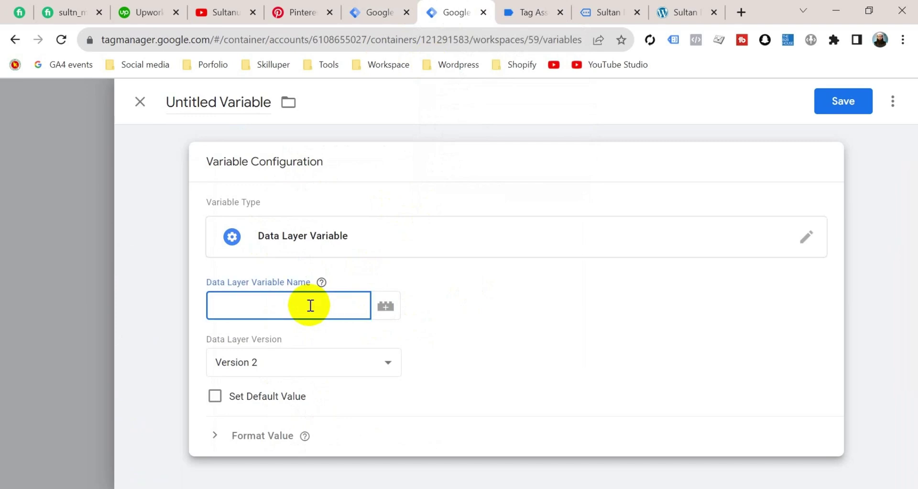
pyautogui.press('super+v')
pyautogui.click(289, 180)
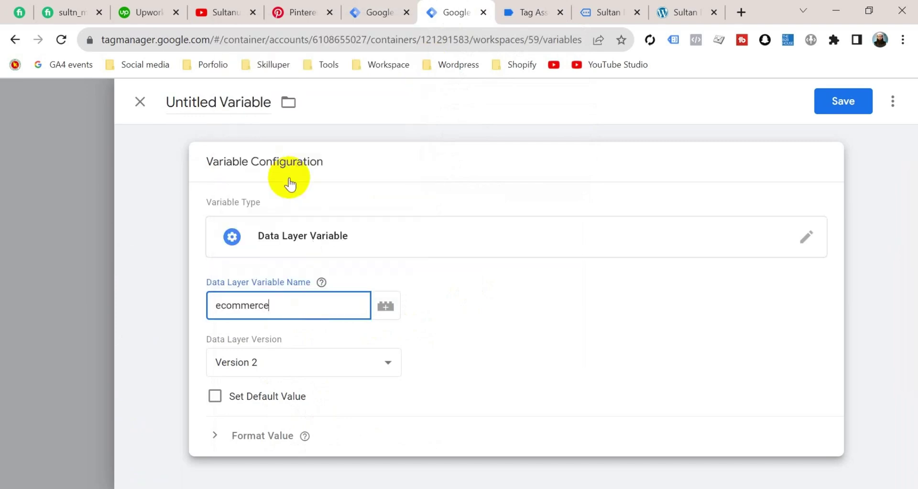
pyautogui.write('.')
pyautogui.press('super+v')
pyautogui.click(354, 126)
pyautogui.write('.')
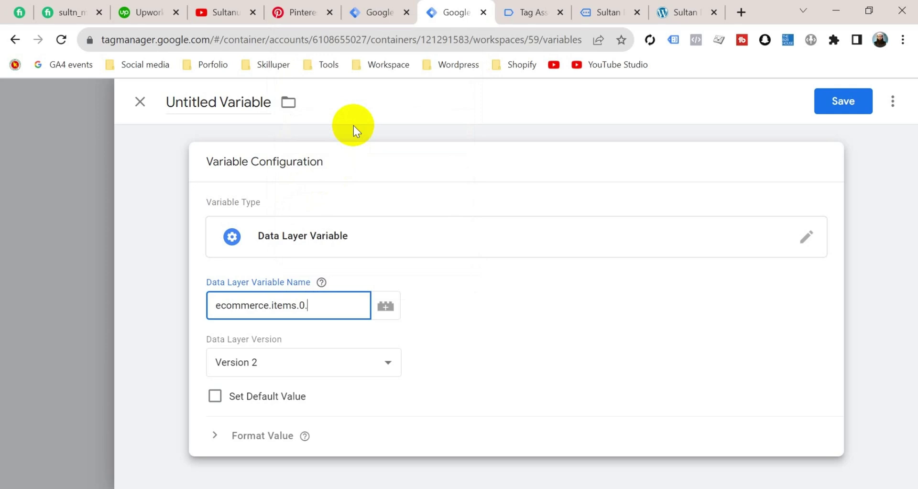
pyautogui.press('super+v')
pyautogui.click(372, 76)
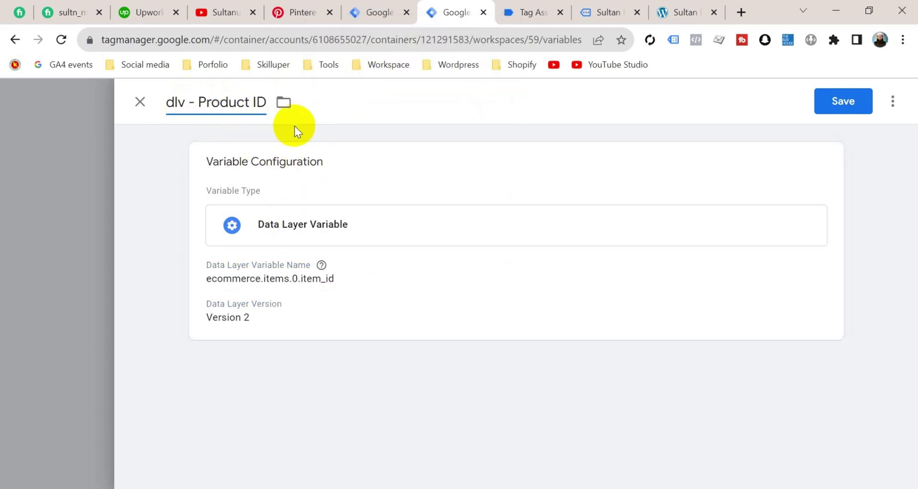
pyautogui.click(839, 102)
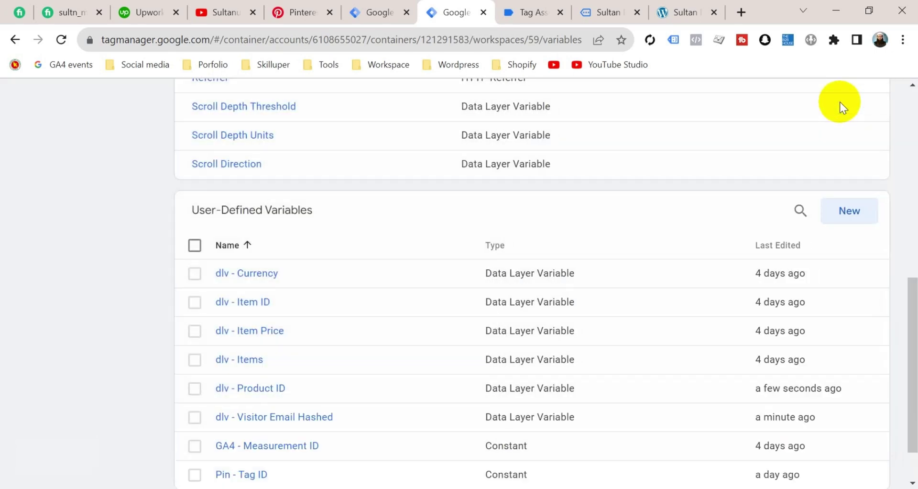
# Step: Start a new Data Layer Variable and copy the items and item_category keys from Tag Assistant
pyautogui.click(853, 216)
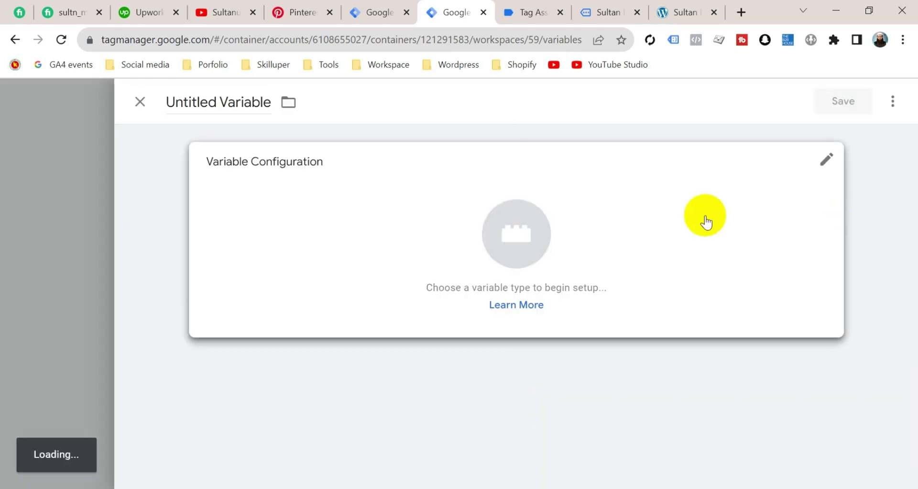
pyautogui.click(705, 221)
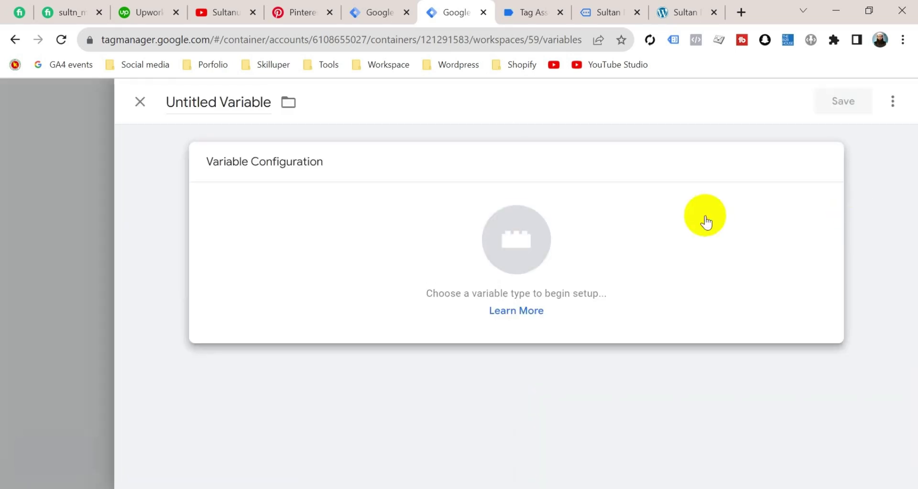
pyautogui.click(626, 435)
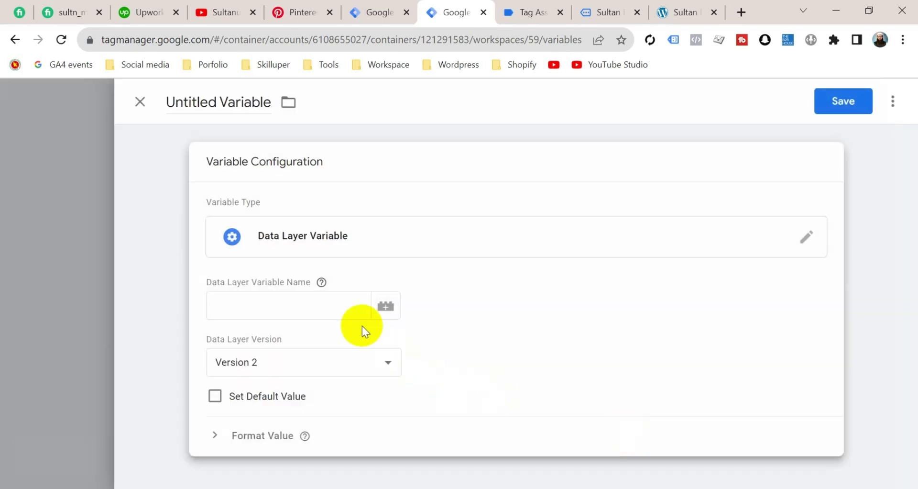
pyautogui.click(349, 311)
pyautogui.click(540, 10)
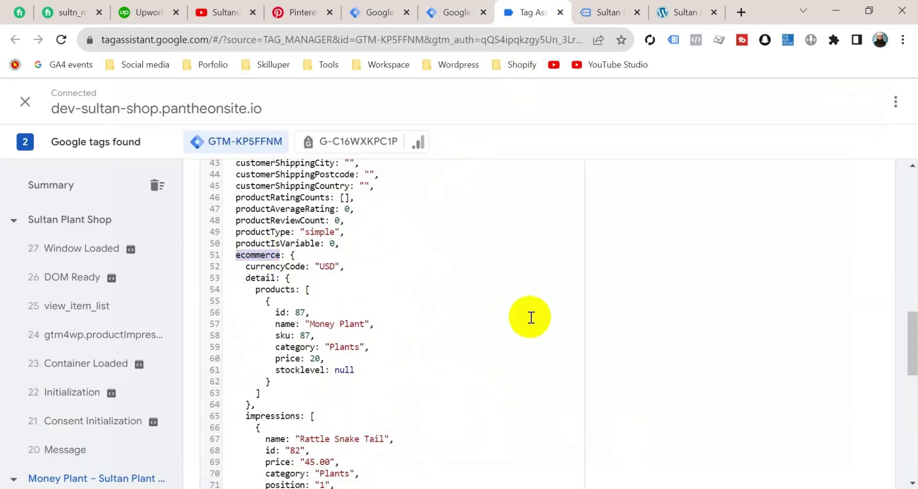
pyautogui.scroll(-10, 528, 315)
pyautogui.doubleClick(258, 321)
pyautogui.press('super+c')
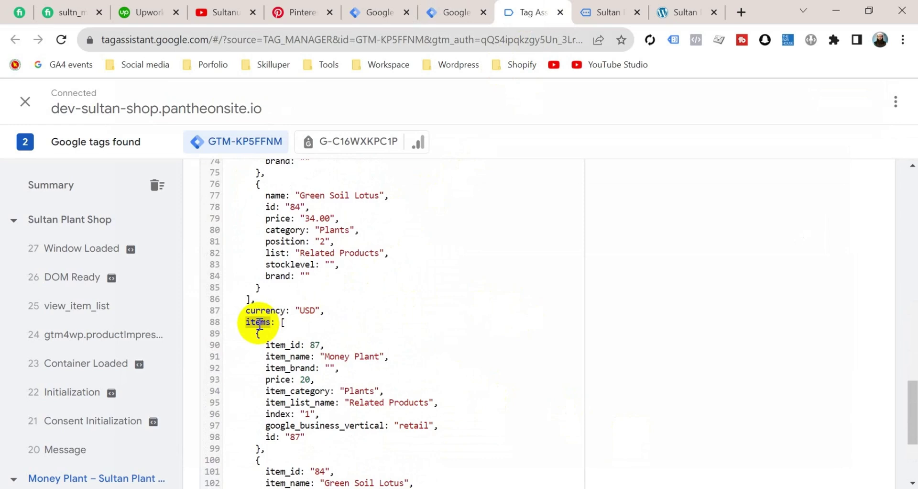
pyautogui.doubleClick(288, 391)
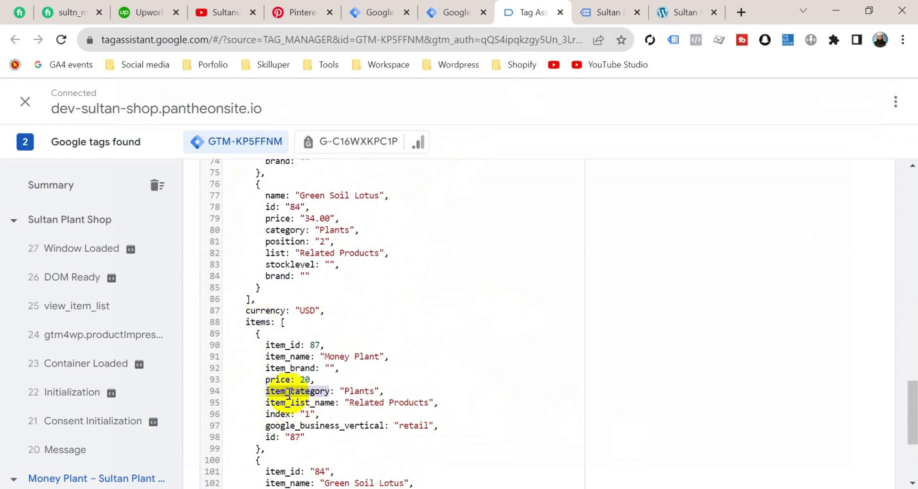
# Step: Enter ecommerce.items.0.item_category as the key and save as dlv - Product catagory
pyautogui.click(451, 12)
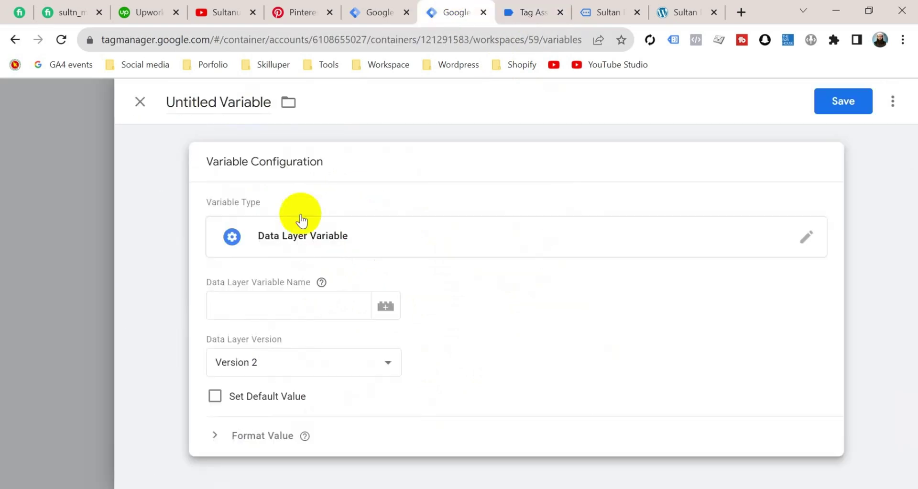
pyautogui.click(252, 307)
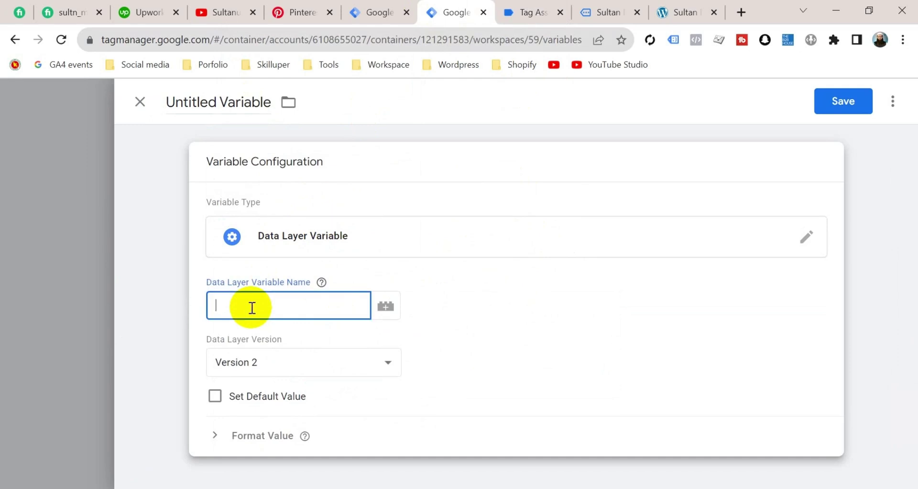
pyautogui.press('super+v')
pyautogui.click(288, 195)
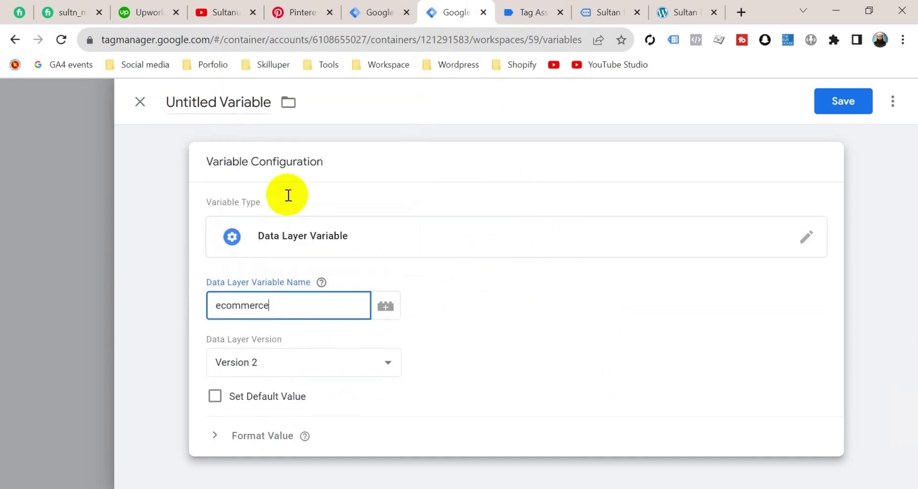
pyautogui.press('super+v')
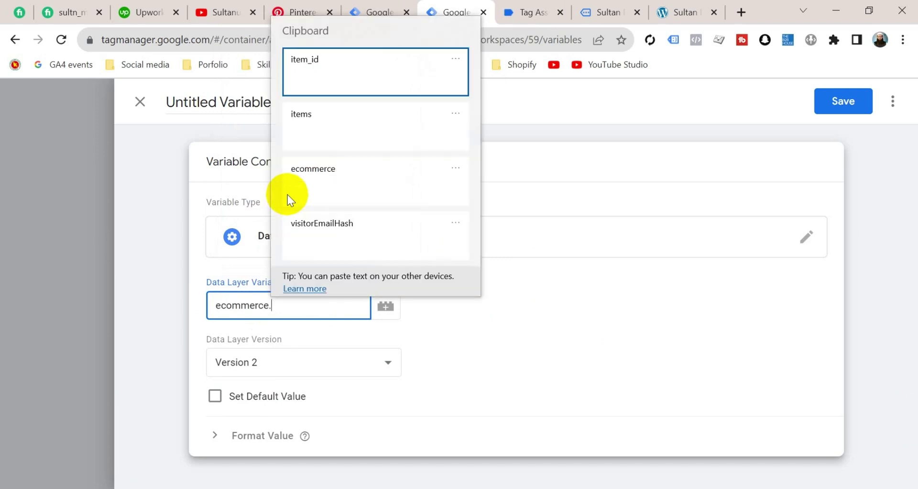
pyautogui.click(348, 140)
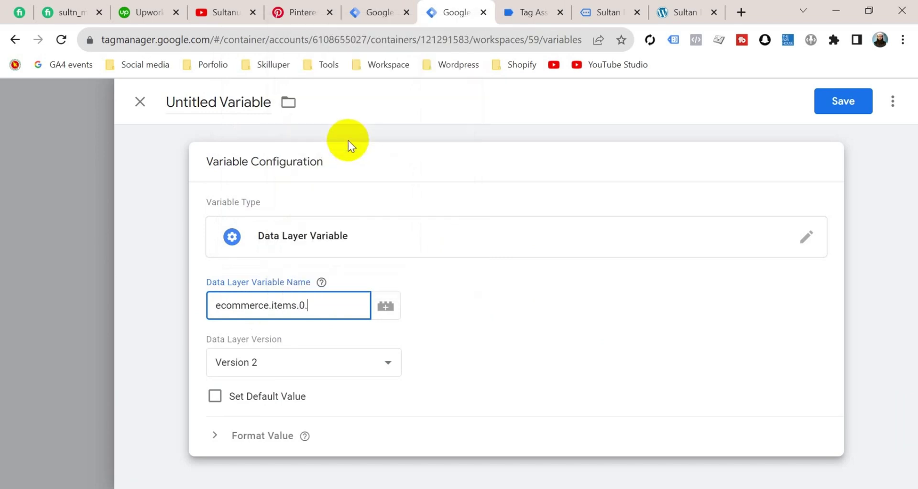
pyautogui.press('super+v')
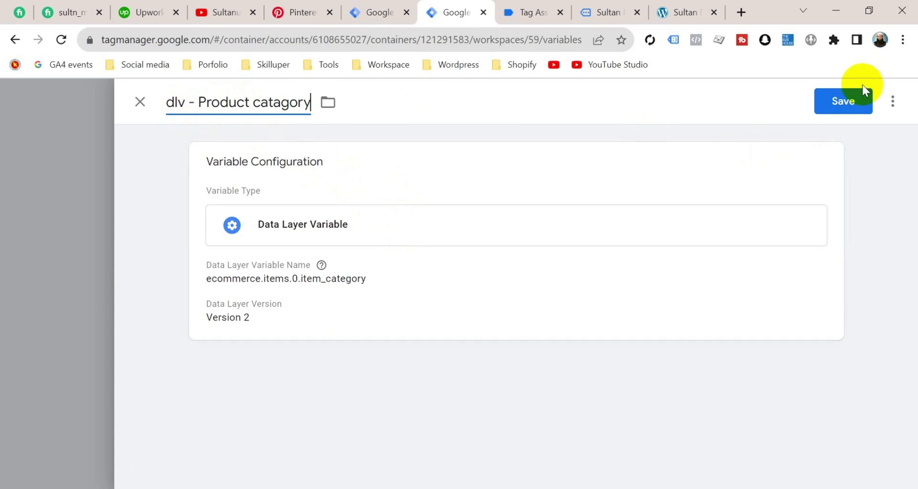
pyautogui.click(841, 103)
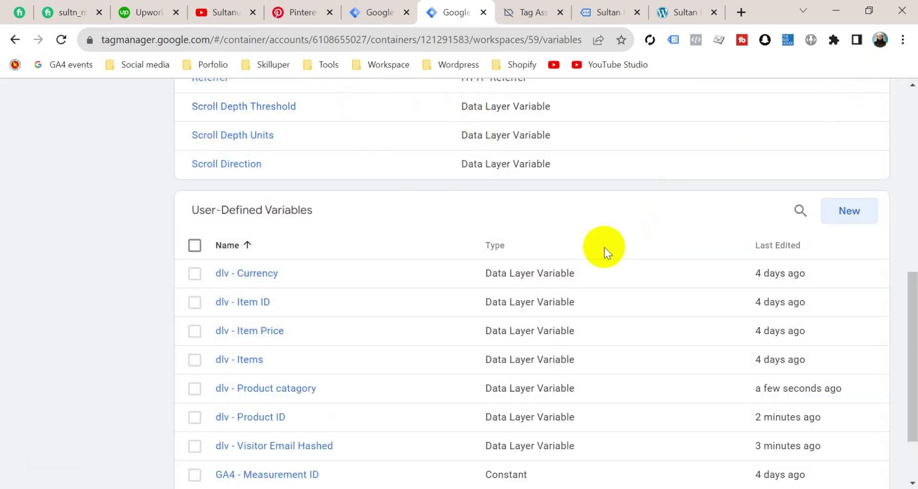
# Step: Set the Pinterest tag's Hashed Email to {{dlv - Visitor Email Hashed}}, keeping Page Visit
pyautogui.click(380, 14)
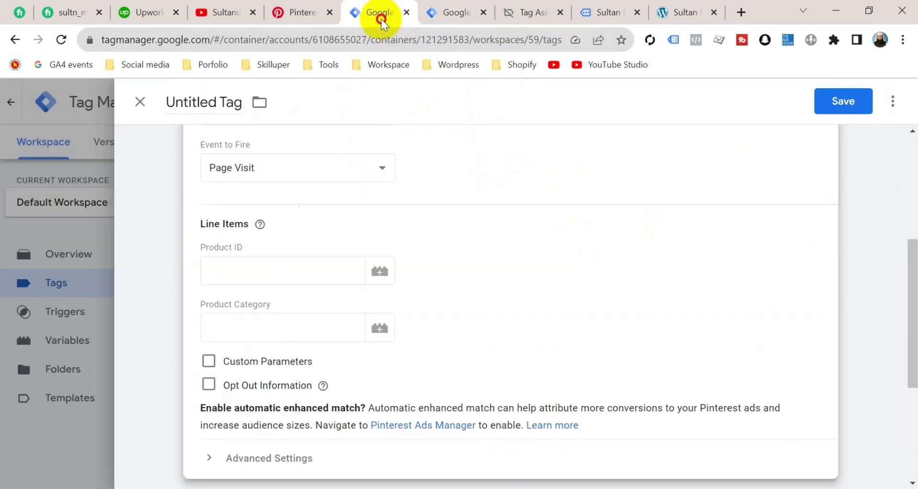
pyautogui.scroll(2, 287, 201)
pyautogui.click(286, 203)
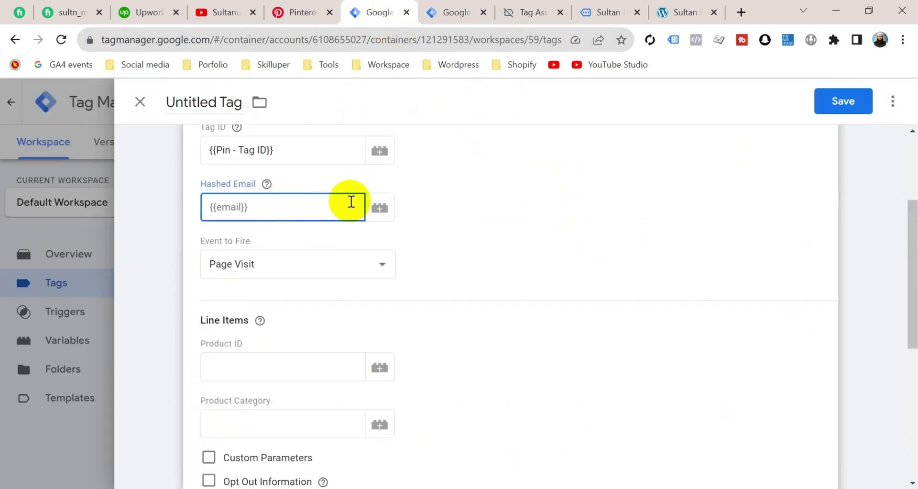
pyautogui.click(379, 208)
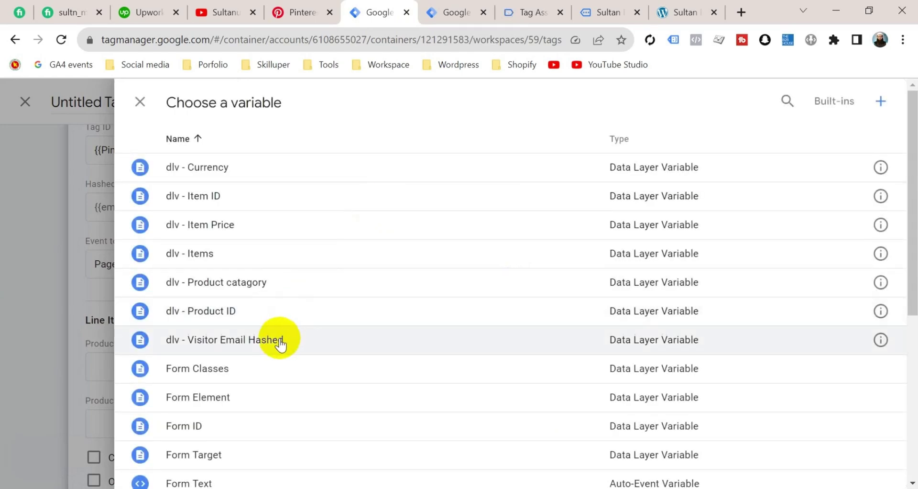
pyautogui.click(280, 340)
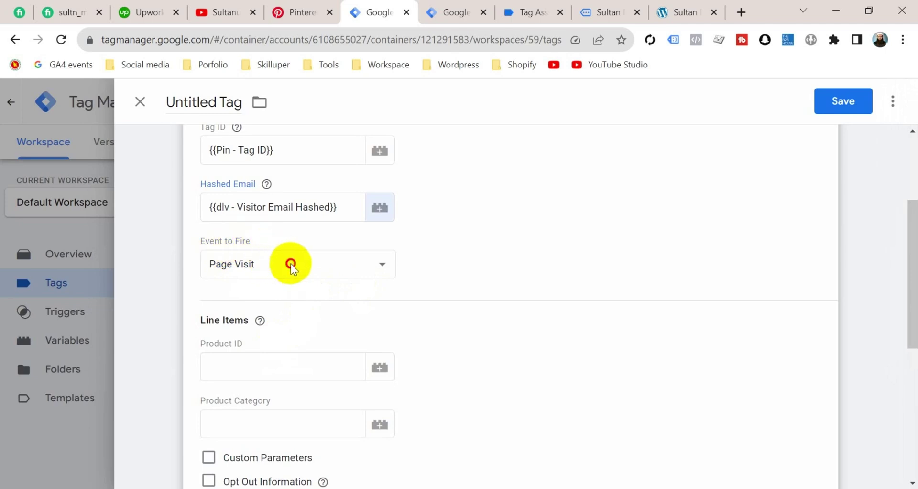
pyautogui.click(292, 262)
pyautogui.click(291, 263)
# Step: Set Product ID to {{dlv - Product ID}} and Product Category to {{dlv - Product catagory}}
pyautogui.click(265, 362)
pyautogui.click(380, 367)
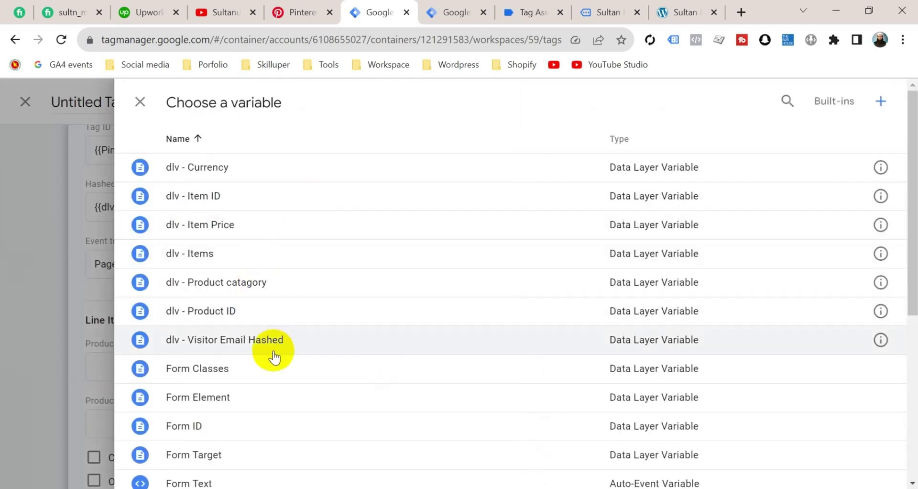
pyautogui.click(274, 309)
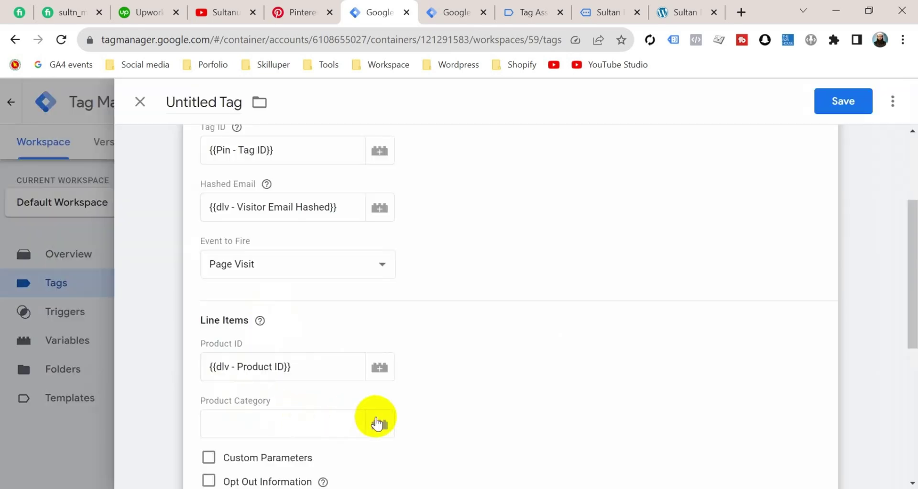
pyautogui.click(378, 423)
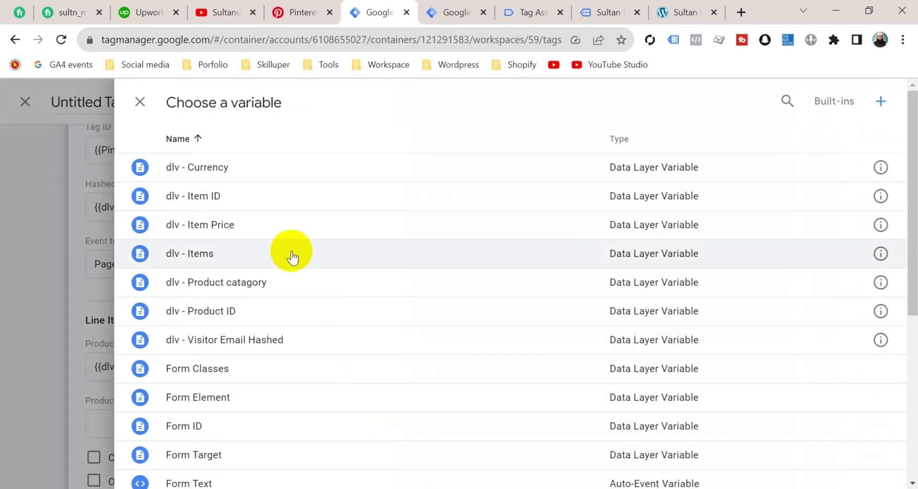
pyautogui.click(304, 286)
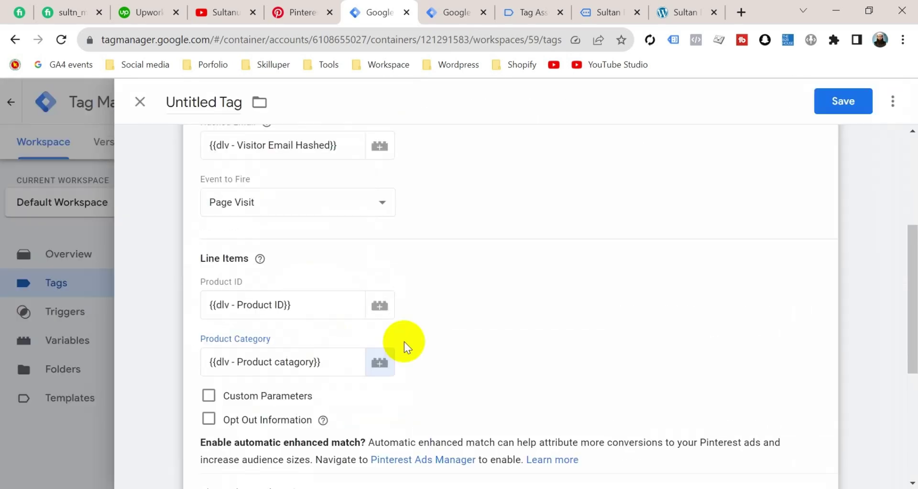
pyautogui.scroll(-2, 511, 320)
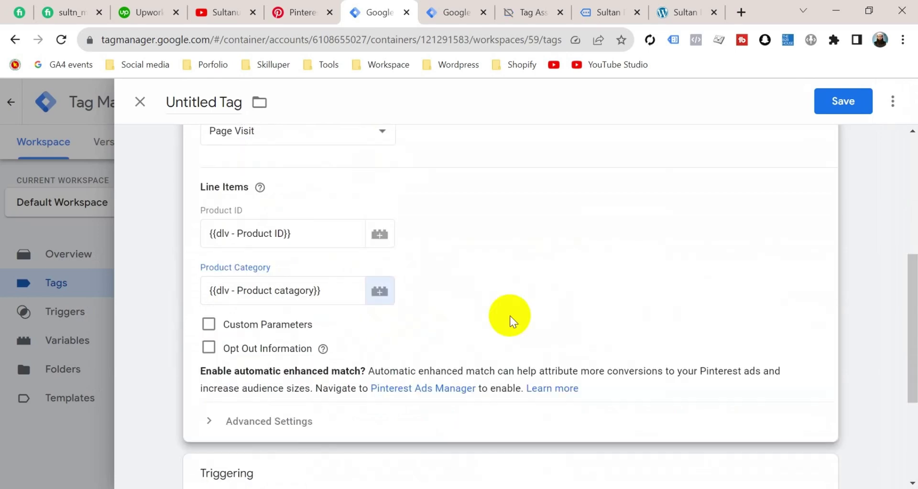
pyautogui.scroll(-4, 510, 320)
# Step: Start a new trigger for the tag and choose Custom Event as its type
pyautogui.click(354, 367)
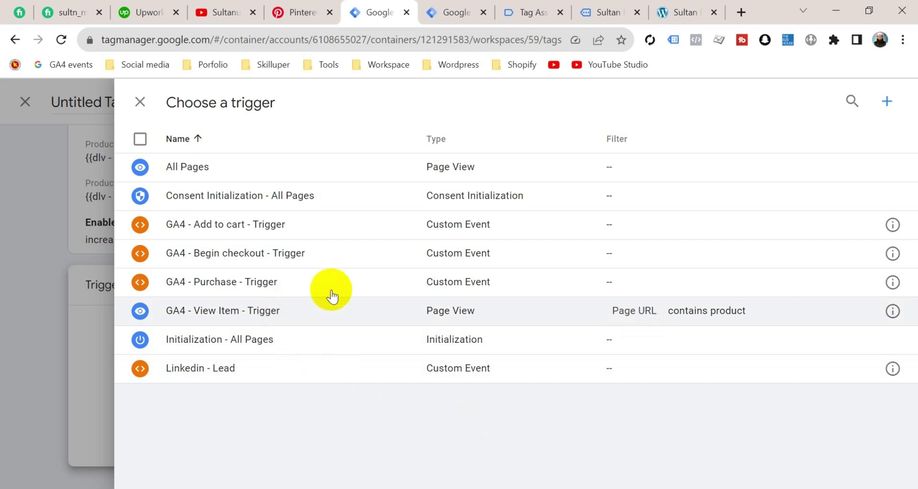
pyautogui.click(886, 102)
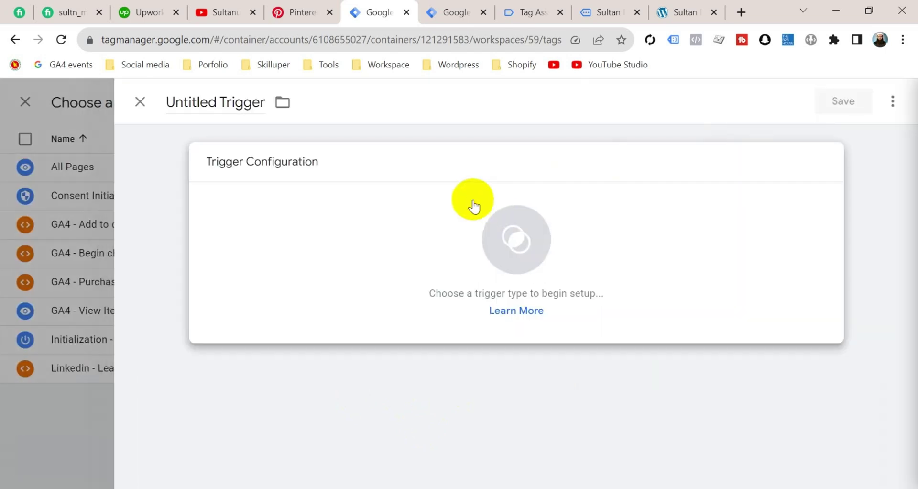
pyautogui.click(472, 206)
pyautogui.scroll(-8, 641, 393)
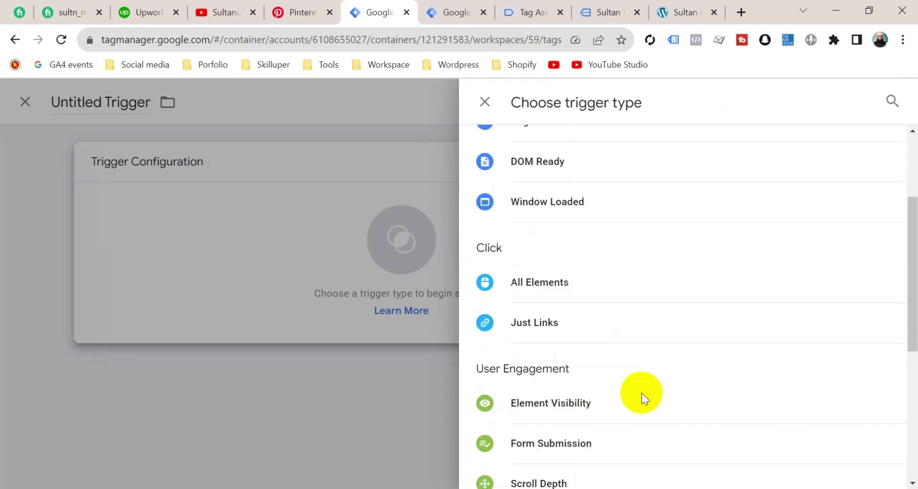
pyautogui.click(594, 357)
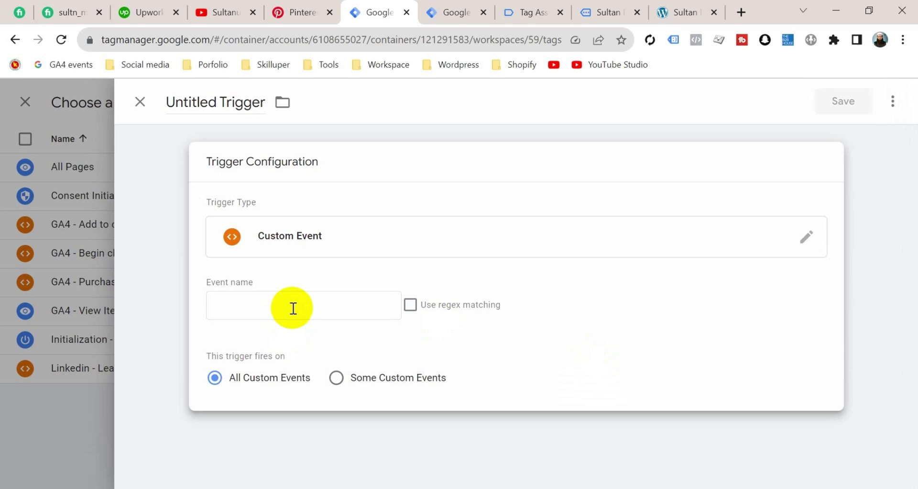
# Step: Copy view_item from Tag Assistant into Event name, then close the new trigger unsaved
pyautogui.click(293, 308)
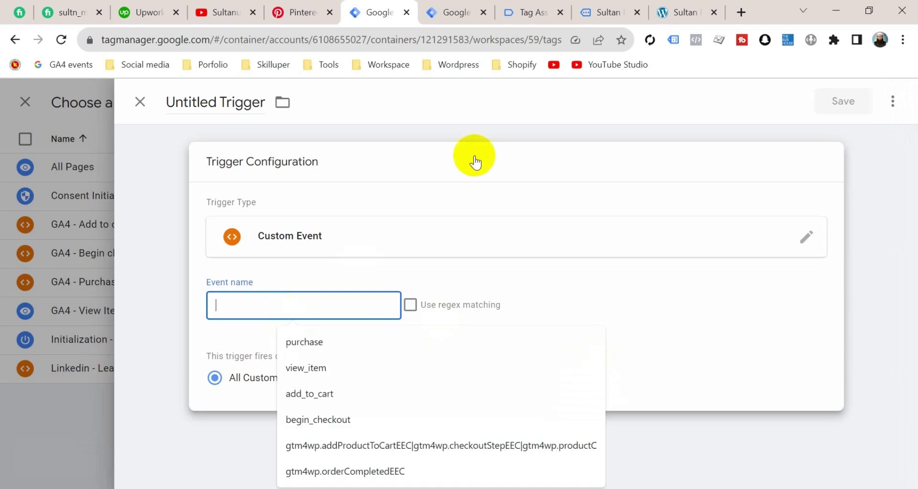
pyautogui.click(527, 15)
pyautogui.scroll(15, 406, 263)
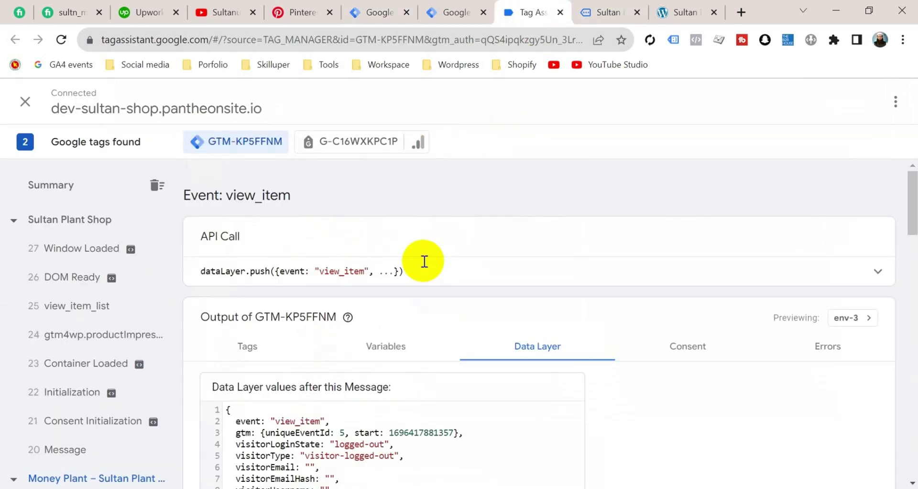
pyautogui.doubleClick(334, 271)
pyautogui.doubleClick(333, 271)
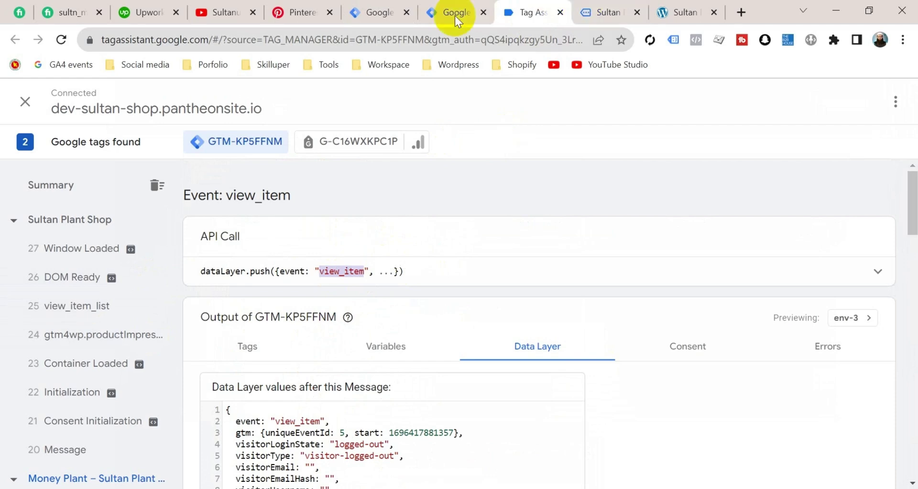
pyautogui.click(378, 12)
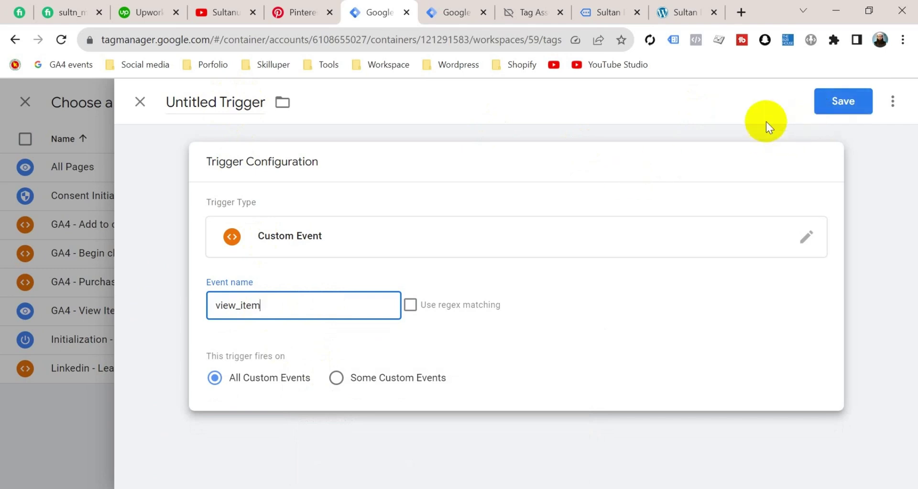
pyautogui.click(615, 302)
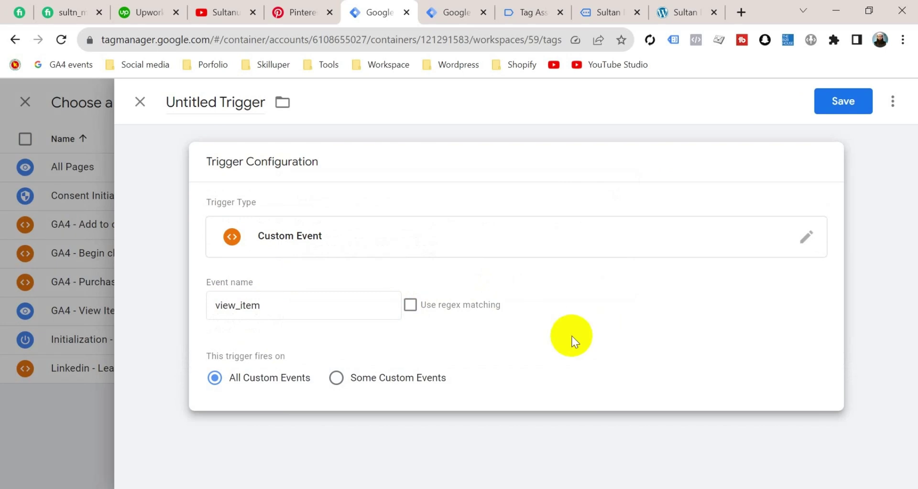
pyautogui.click(70, 250)
# Step: Discard the unsaved trigger and save Pin - Page Visit - Tag firing on GA4 - View Item - Trigger
pyautogui.click(581, 271)
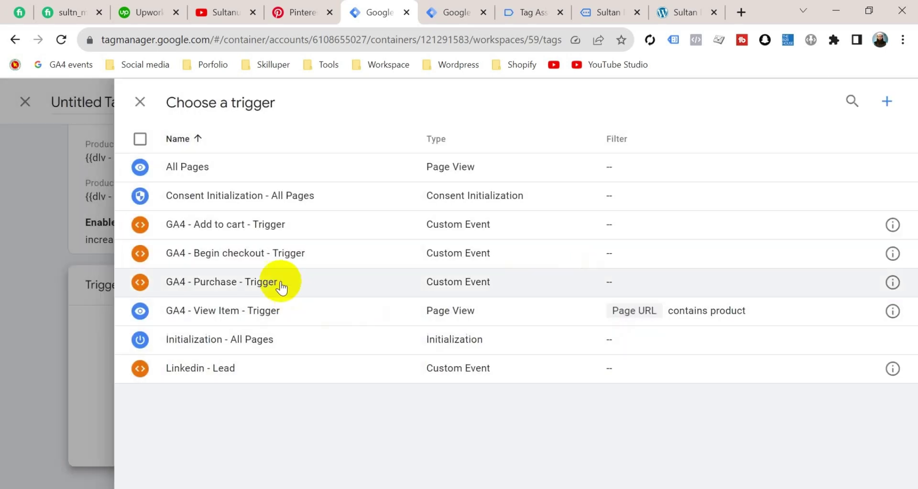
pyautogui.click(240, 311)
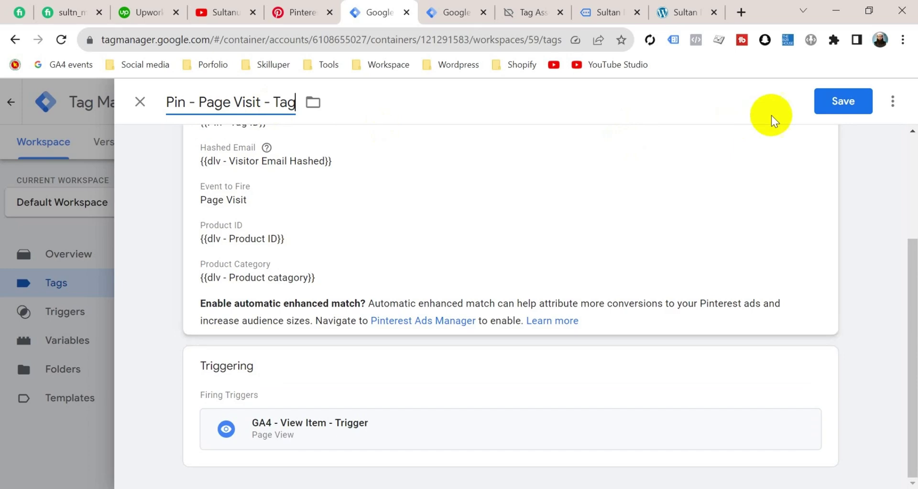
pyautogui.click(825, 102)
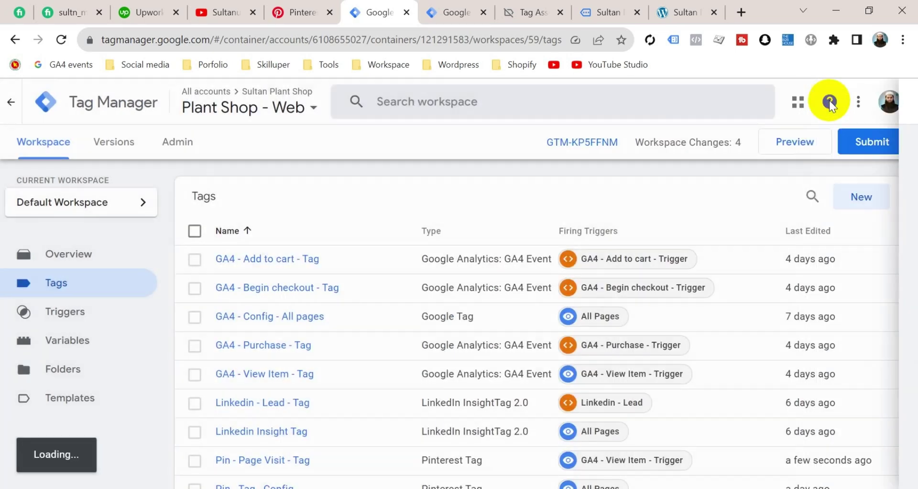
pyautogui.scroll(-2, 681, 153)
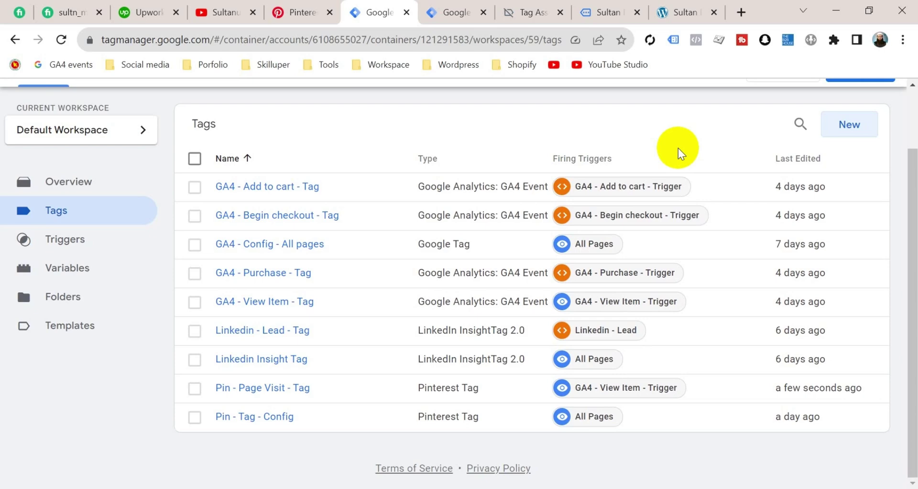
pyautogui.scroll(2, 678, 153)
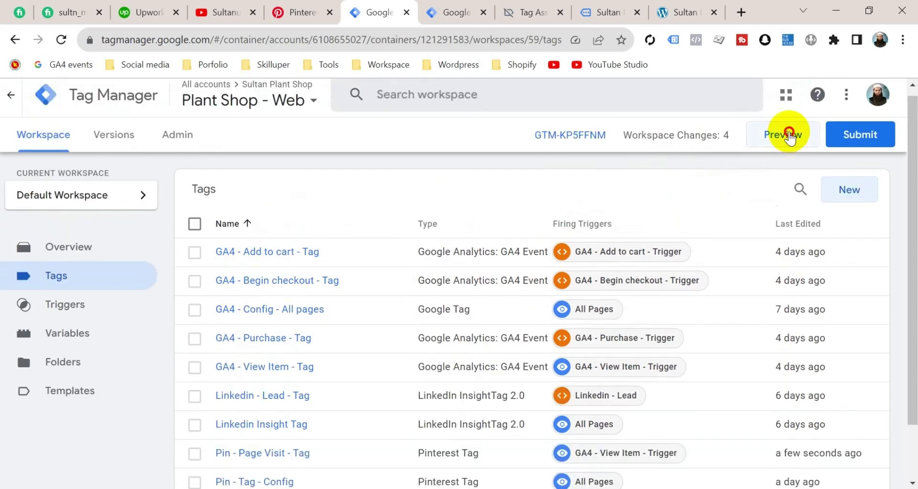
# Step: Connect a container preview to the shop and open the Green Soil Lotus product page
pyautogui.click(789, 136)
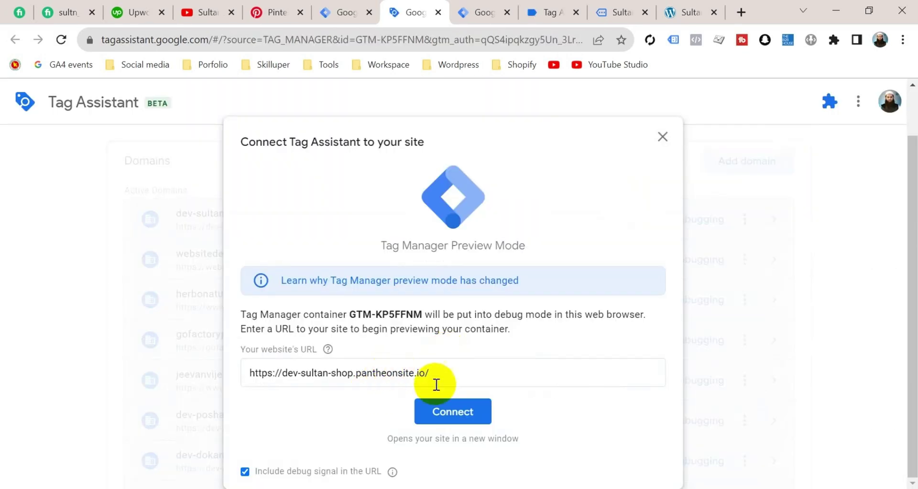
pyautogui.click(458, 410)
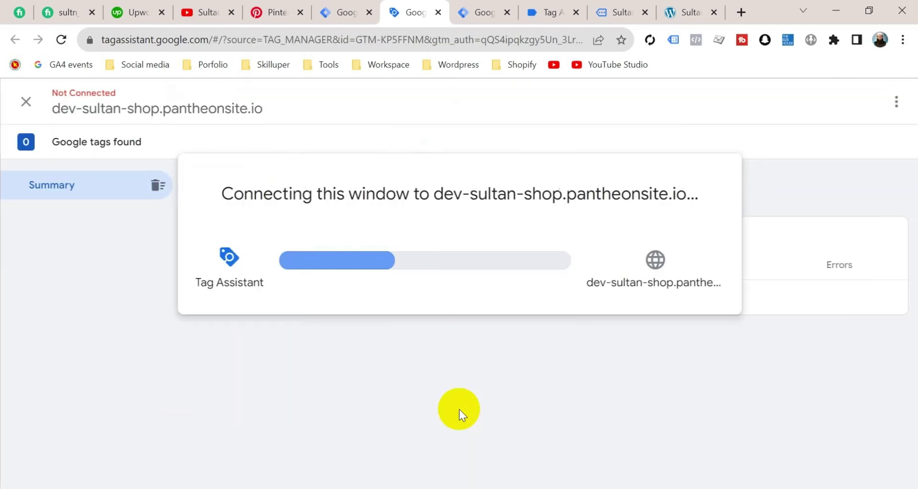
pyautogui.scroll(-15, 500, 368)
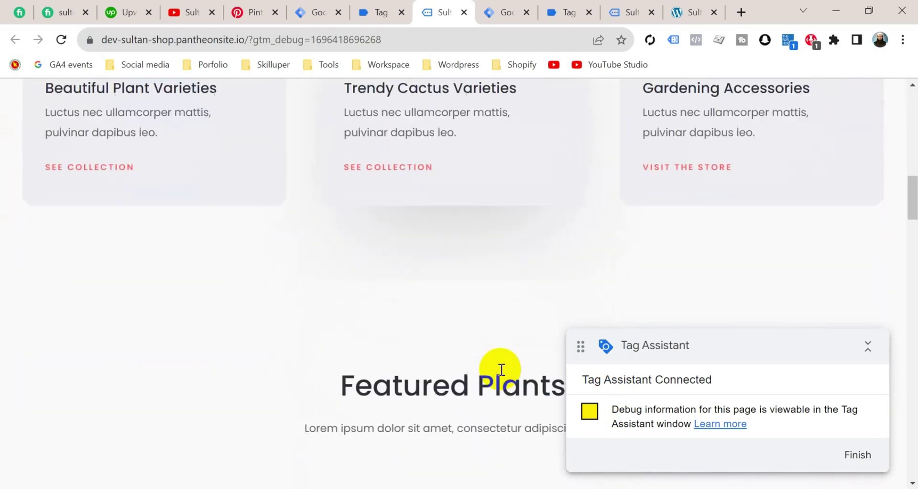
pyautogui.scroll(-5, 500, 369)
pyautogui.click(501, 377)
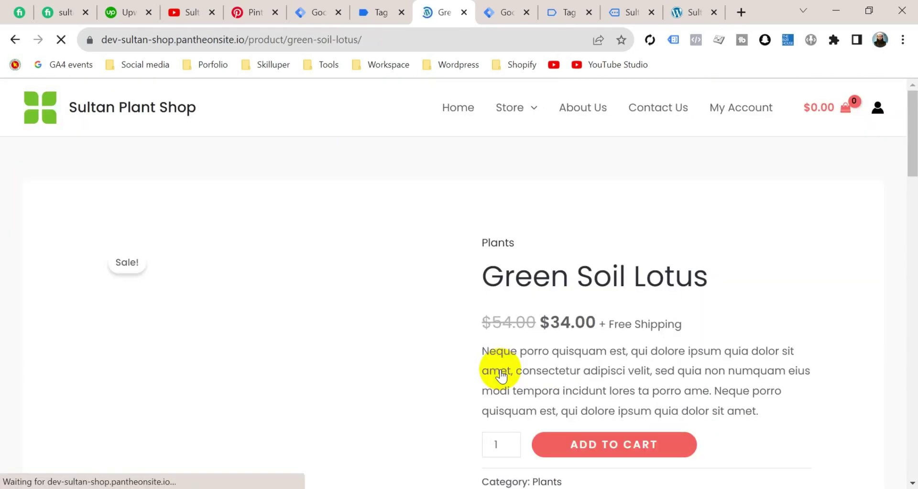
# Step: Check Tag Assistant's summary to confirm Pin - Page Visit - Tag fired once
pyautogui.click(381, 11)
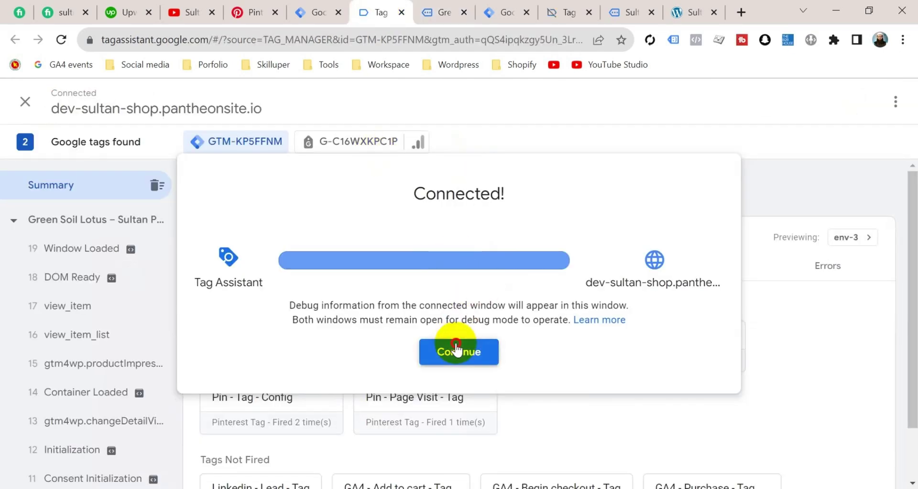
pyautogui.doubleClick(456, 348)
pyautogui.click(618, 389)
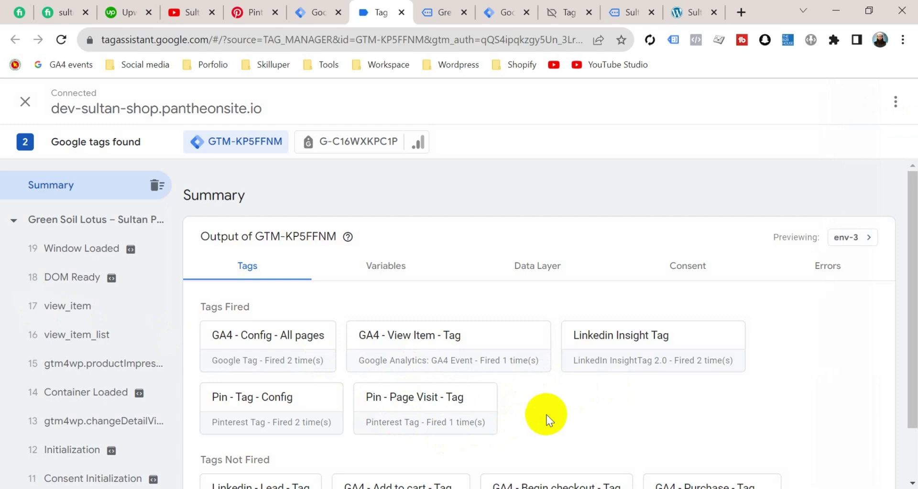
pyautogui.hotkey('ctrl', 'Tab')
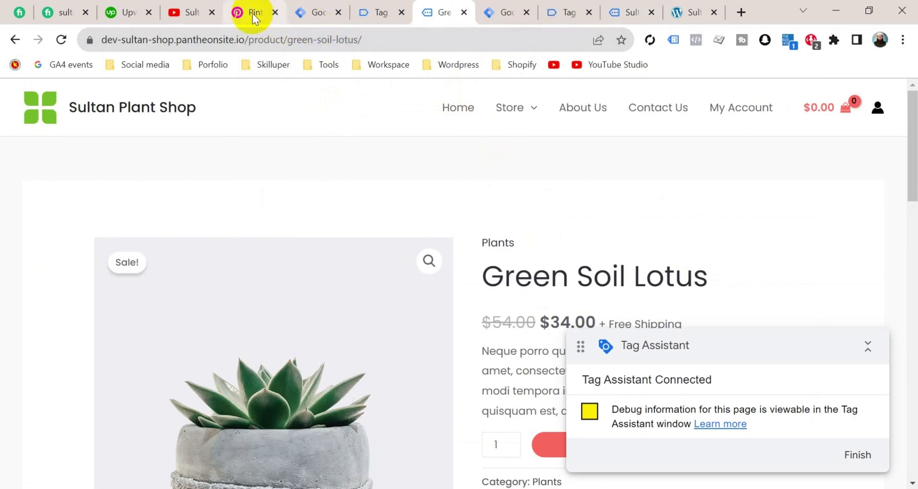
# Step: Reload Pinterest's Event history to show PageVisit events alongside Init
pyautogui.click(253, 13)
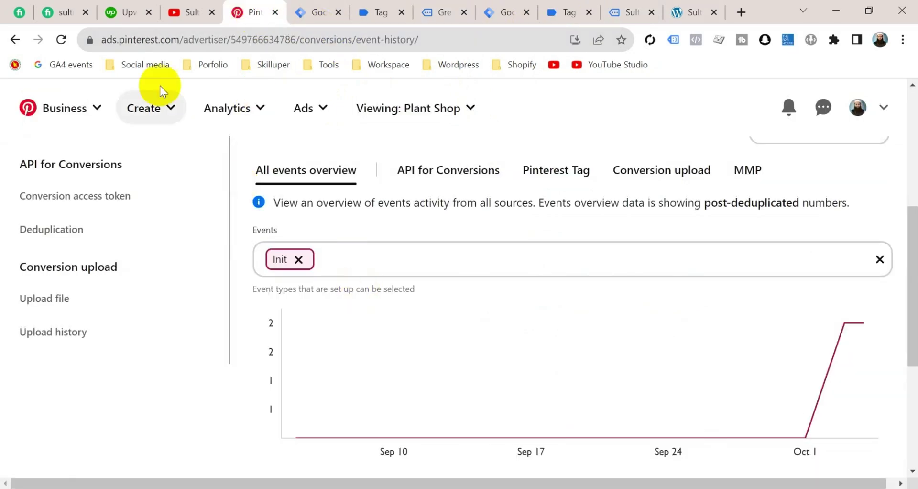
pyautogui.click(61, 40)
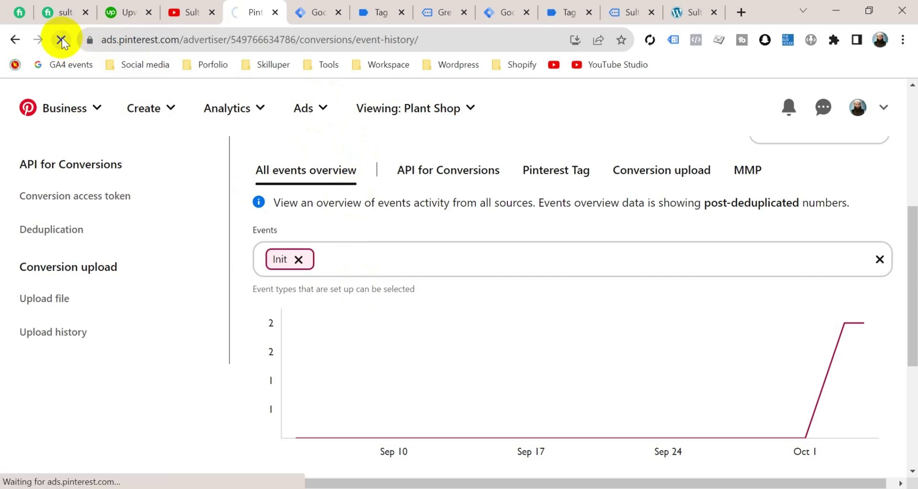
pyautogui.scroll(-2, 549, 362)
pyautogui.scroll(-3, 548, 360)
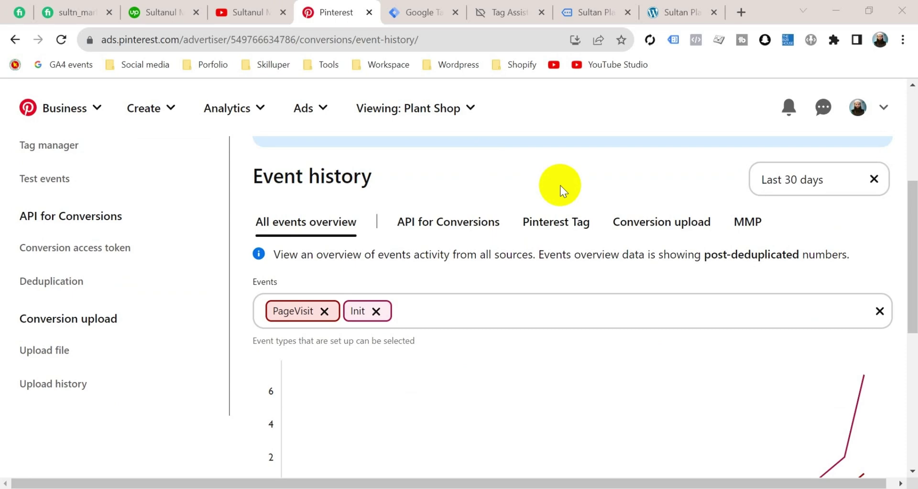
# Step: Submit and publish the workspace as version 'pinterest page visit tag', then close the version panel
pyautogui.click(426, 21)
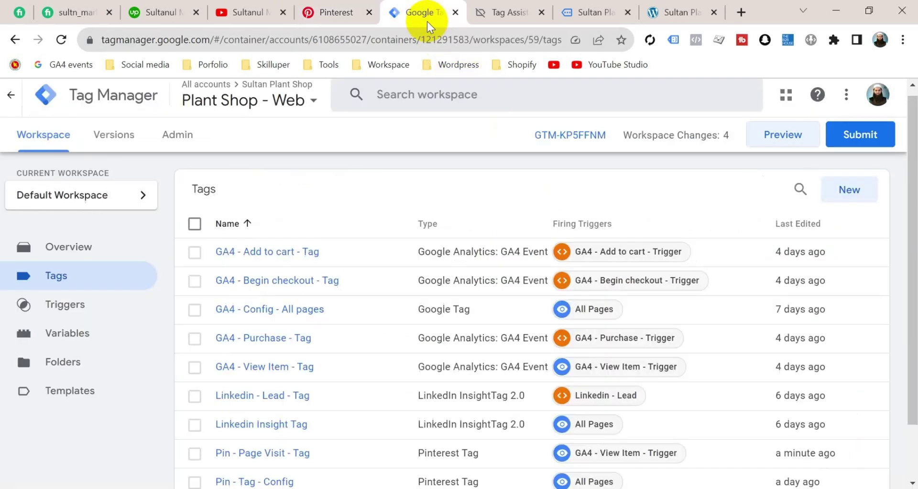
pyautogui.click(863, 140)
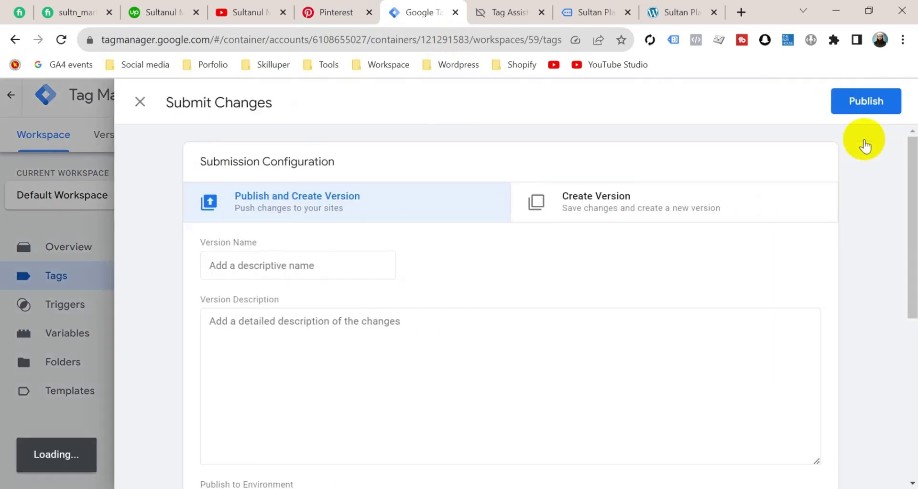
pyautogui.click(383, 267)
pyautogui.write('pinterest page visit tag')
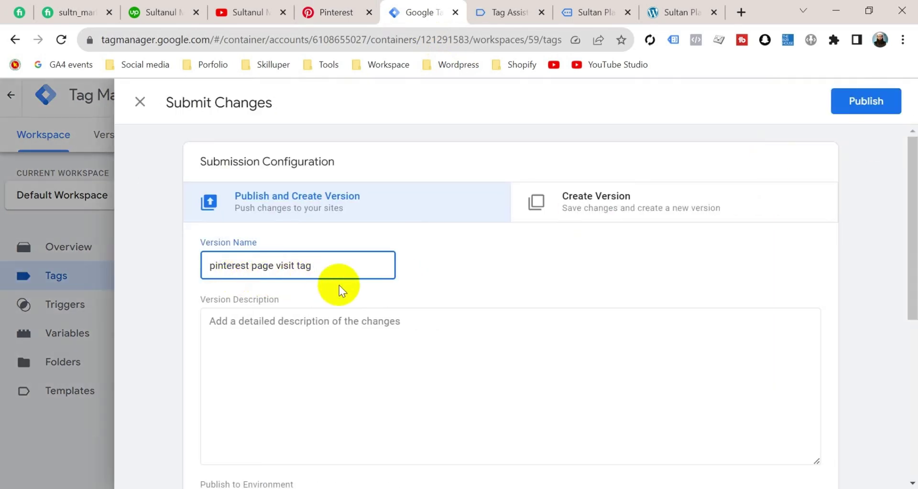
pyautogui.click(861, 102)
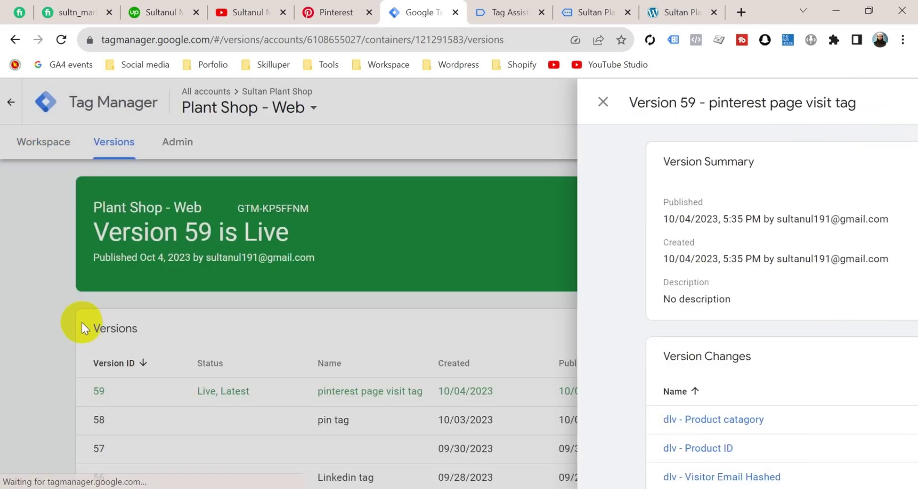
pyautogui.click(82, 323)
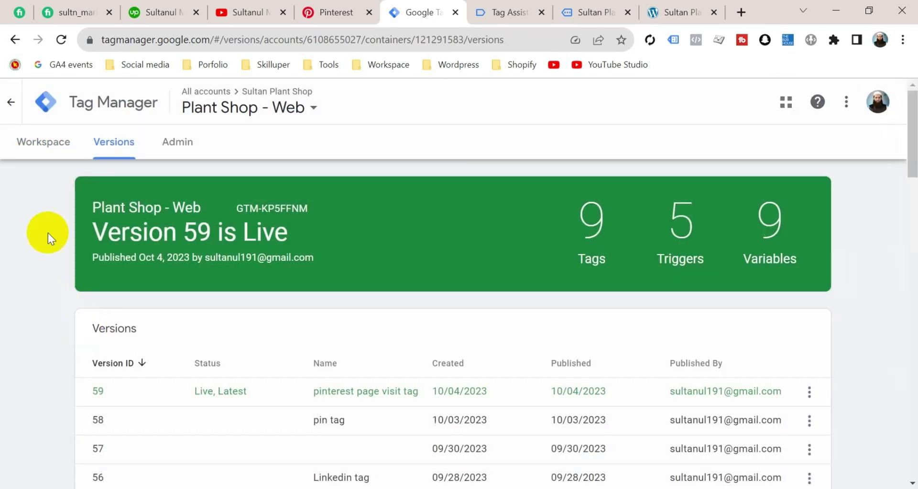